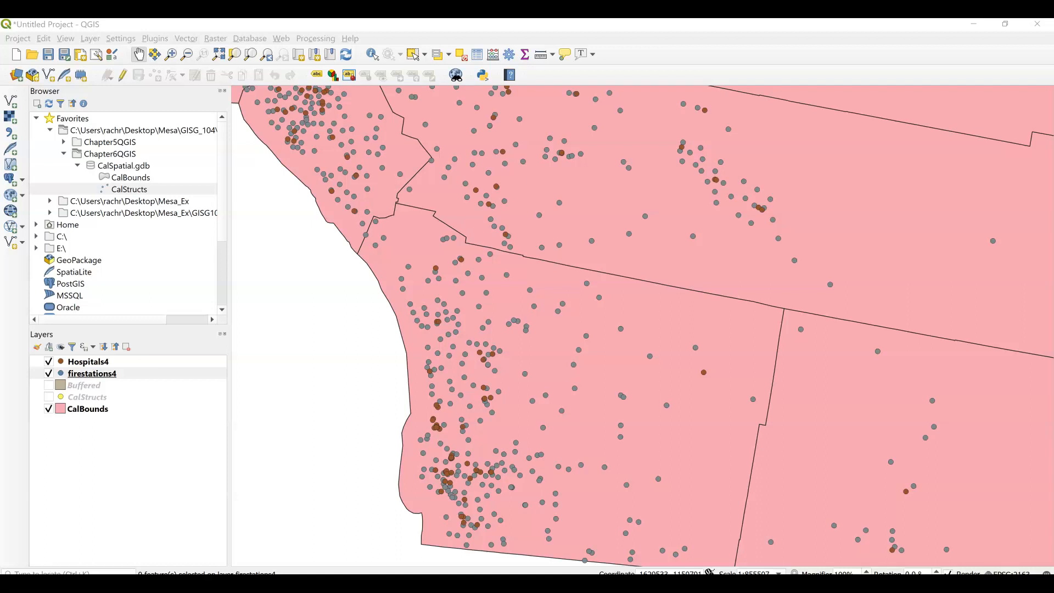
Remove the Buffered layer from the project.
{"action": "right_click", "coordinate": [87, 389]}
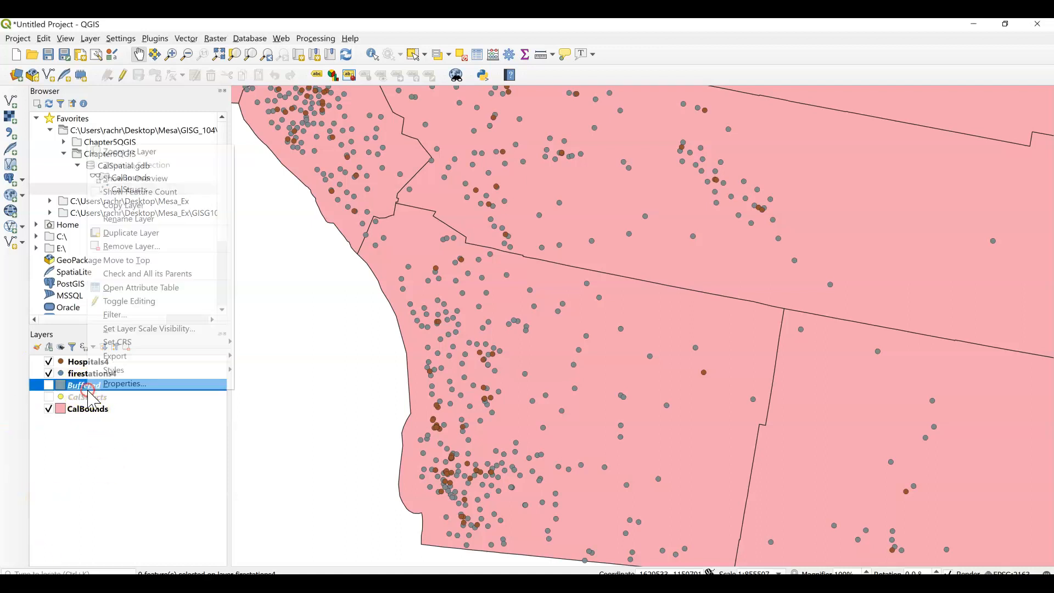
{"action": "left_click", "coordinate": [142, 246]}
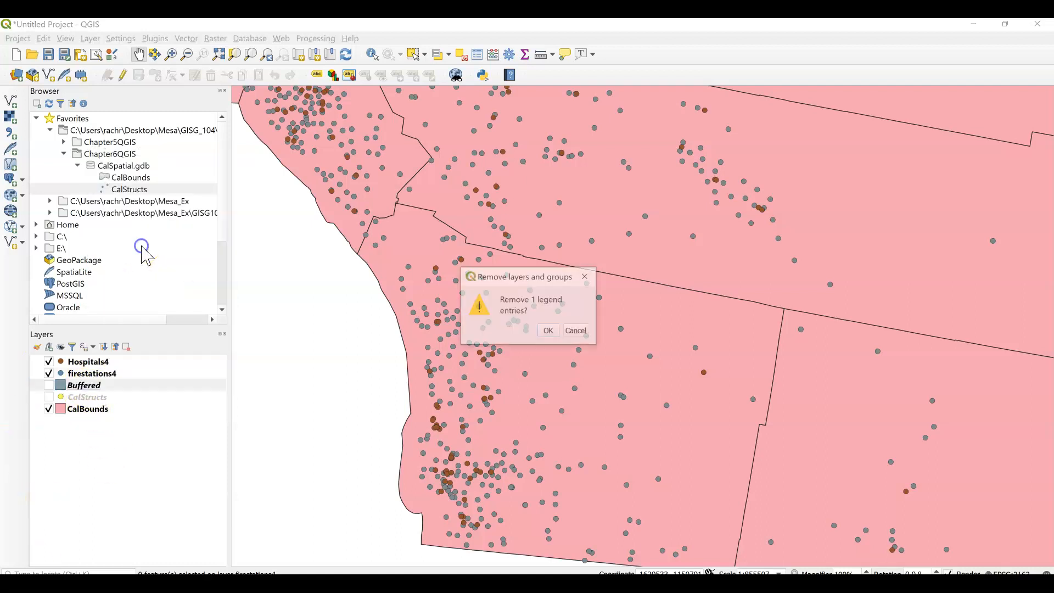
{"action": "left_click", "coordinate": [547, 330]}
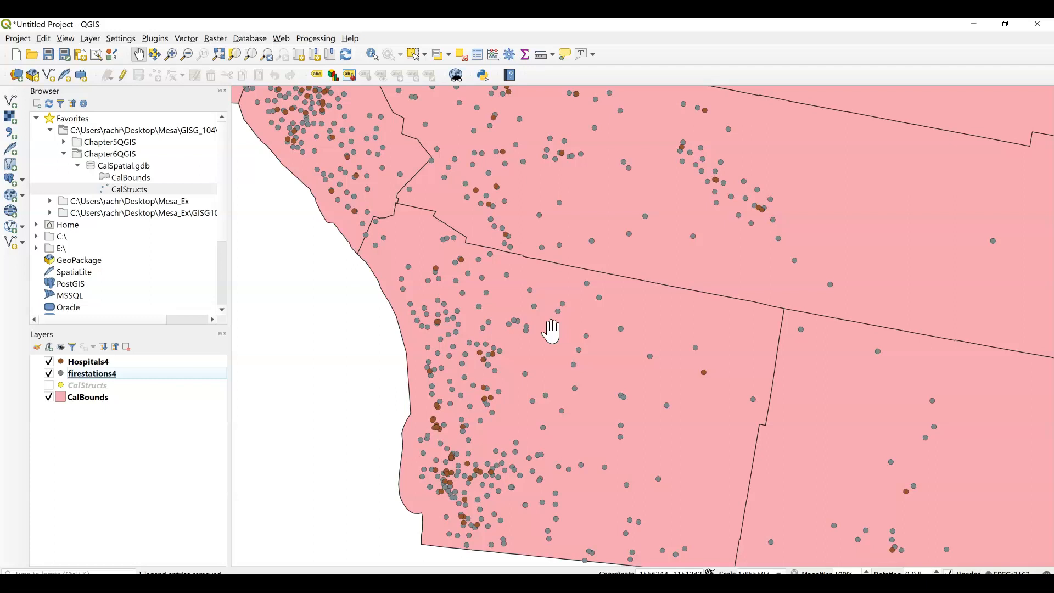
Make the CalStructs layer visible and keep Hospitals4 and firestations4 shown.
{"action": "left_click", "coordinate": [459, 301]}
{"action": "left_click", "coordinate": [48, 385]}
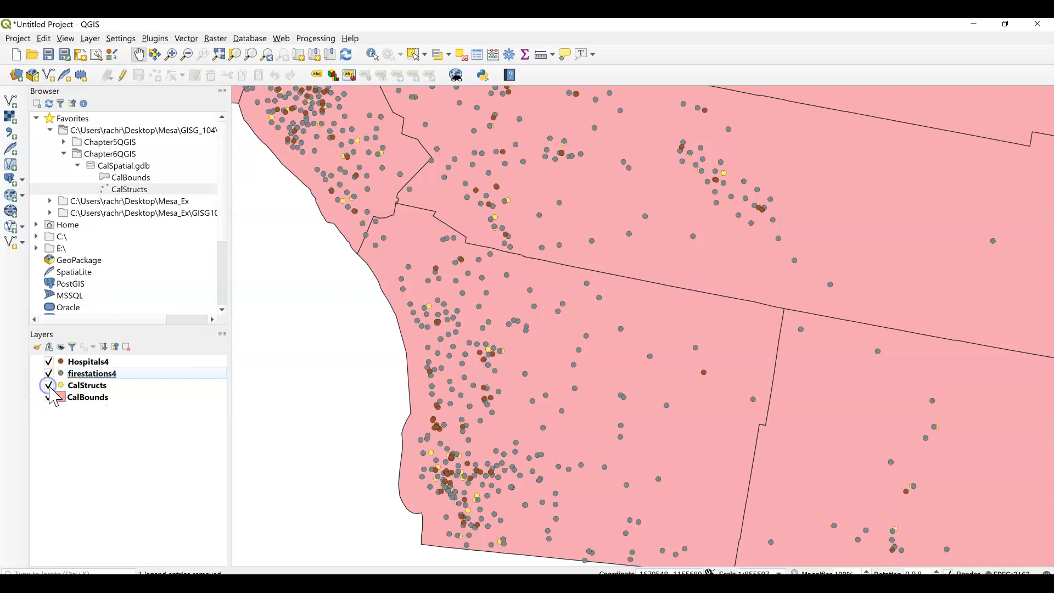
{"action": "left_click", "coordinate": [48, 373]}
{"action": "left_click", "coordinate": [46, 365]}
{"action": "left_click", "coordinate": [48, 373]}
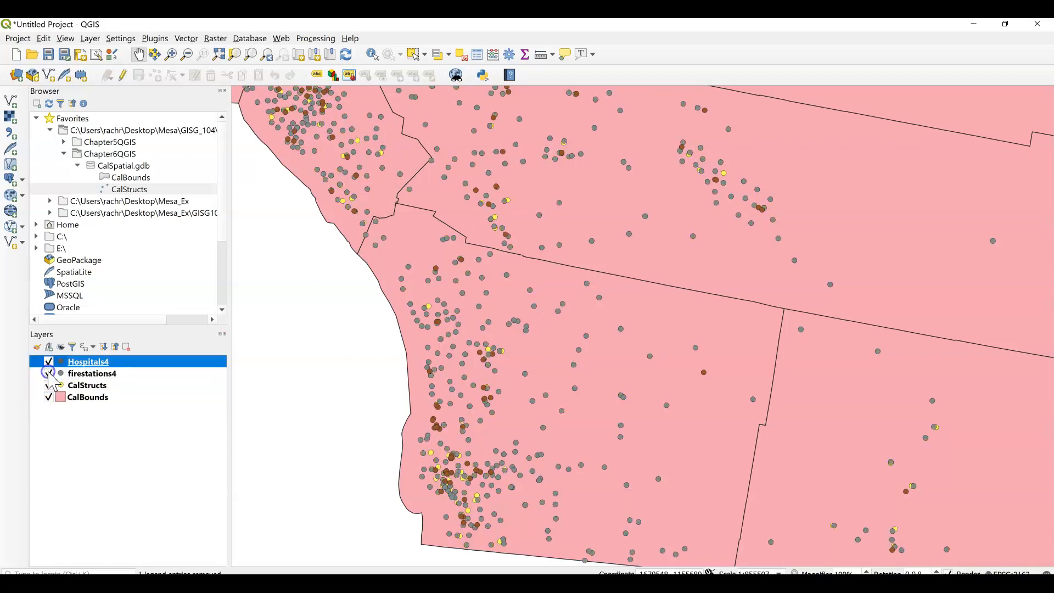
Filter the CalStructs layer by its source with the provider expression "FCode" = '83006'.
{"action": "right_click", "coordinate": [78, 387]}
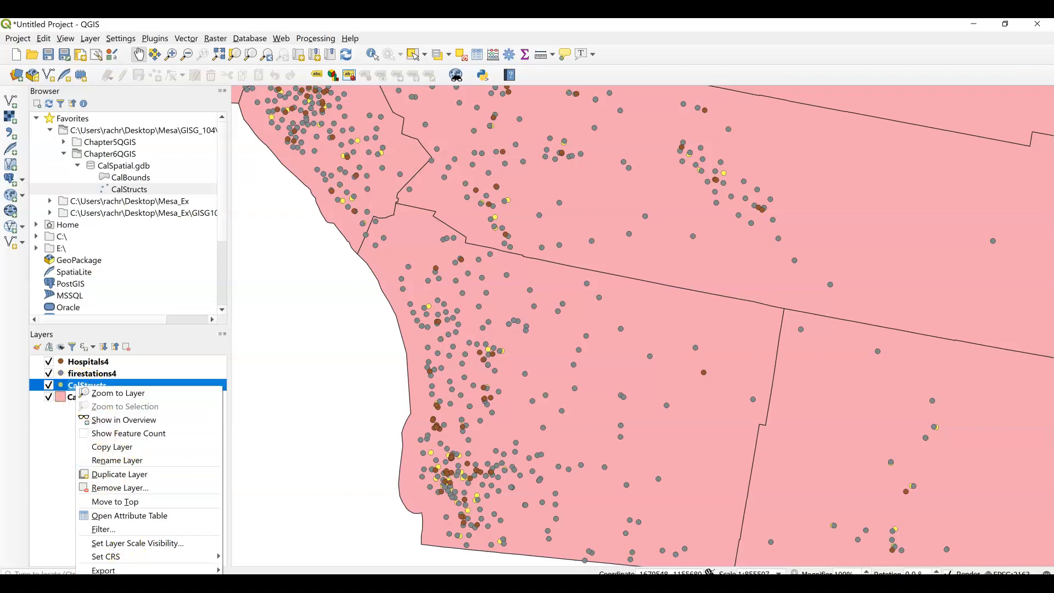
{"action": "left_click", "coordinate": [112, 592]}
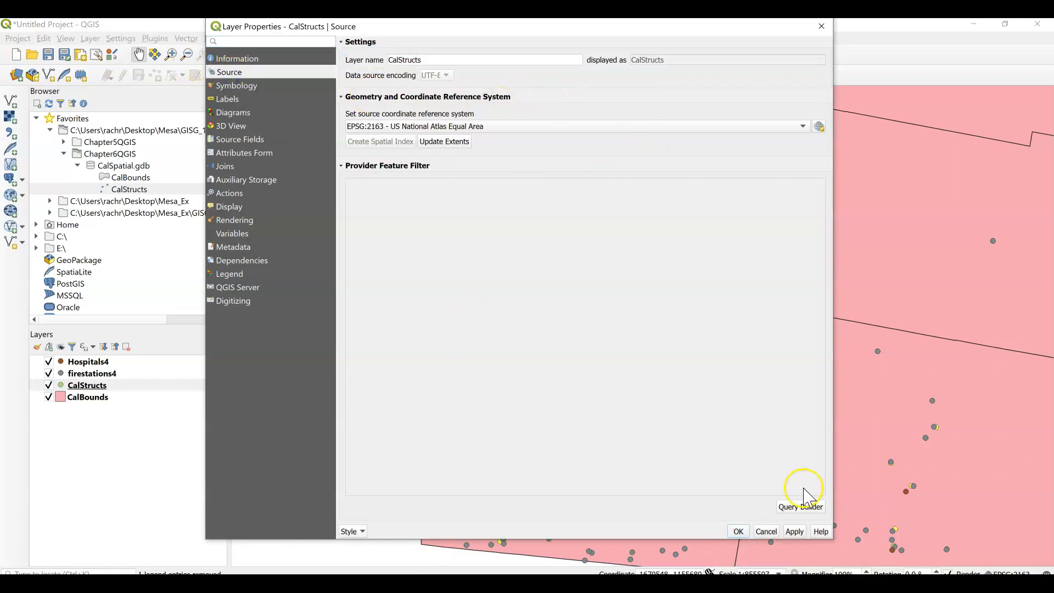
{"action": "left_click", "coordinate": [800, 506]}
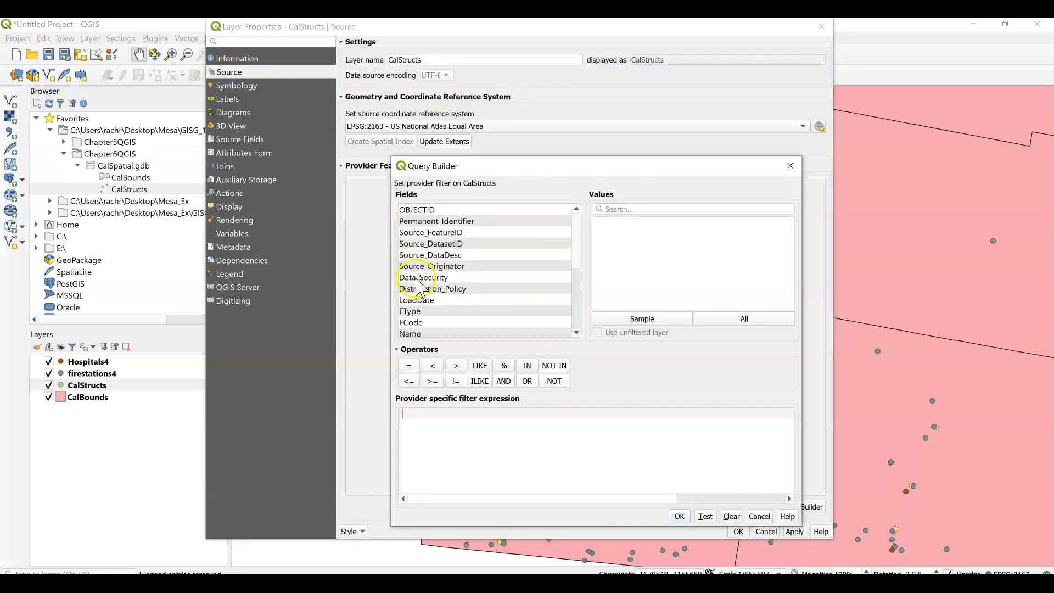
{"action": "double_click", "coordinate": [416, 323]}
{"action": "left_click", "coordinate": [409, 367]}
{"action": "left_click", "coordinate": [745, 318]}
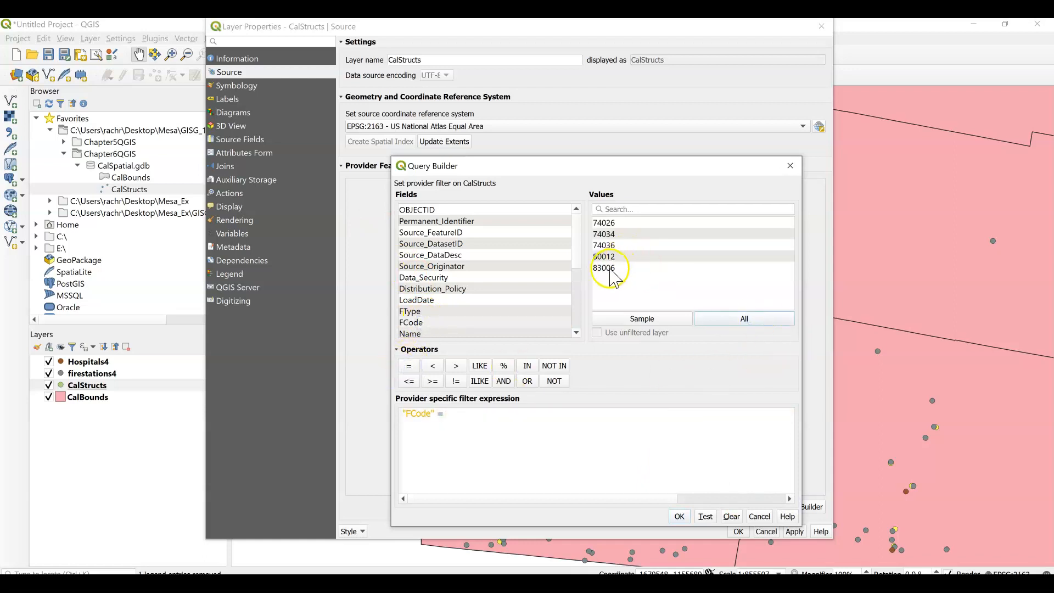
{"action": "double_click", "coordinate": [611, 269]}
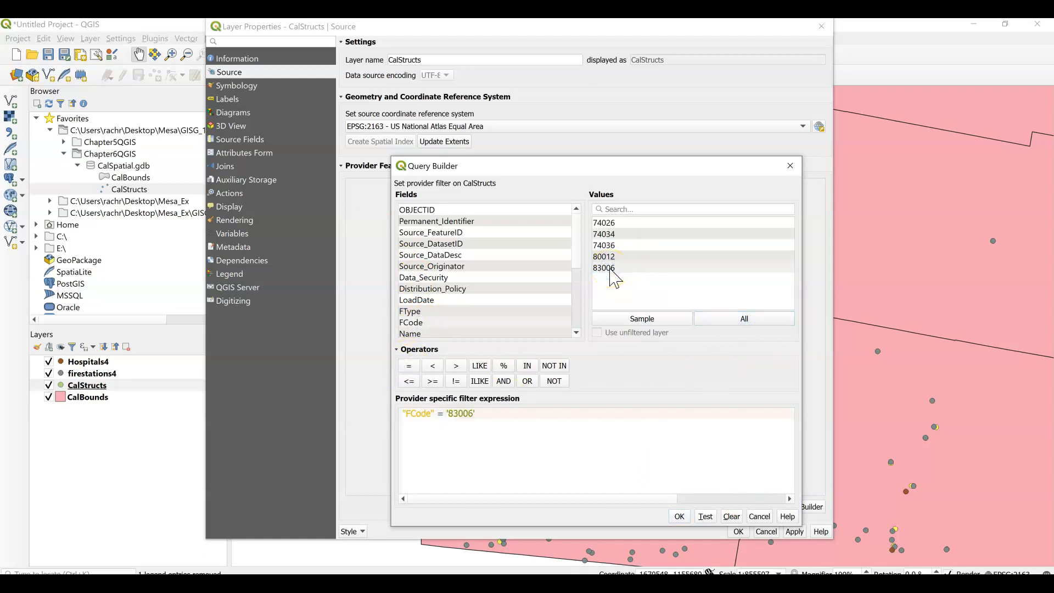
{"action": "left_click", "coordinate": [679, 516]}
{"action": "left_click", "coordinate": [737, 532]}
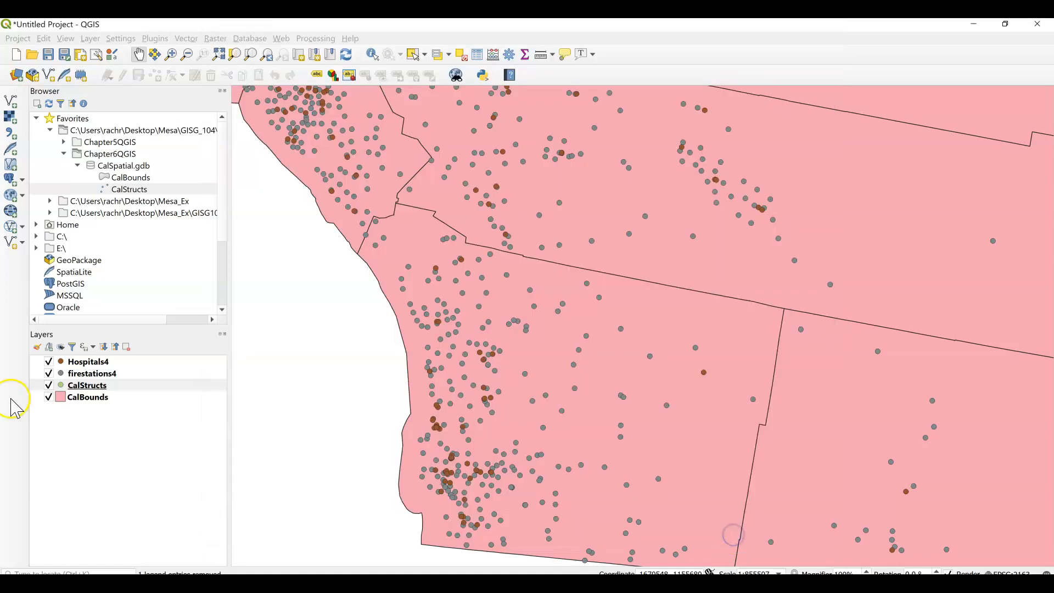
Zoom the map to the extent of the filtered CalStructs layer.
{"action": "left_click", "coordinate": [76, 385]}
{"action": "right_click", "coordinate": [76, 386]}
{"action": "left_click", "coordinate": [85, 391]}
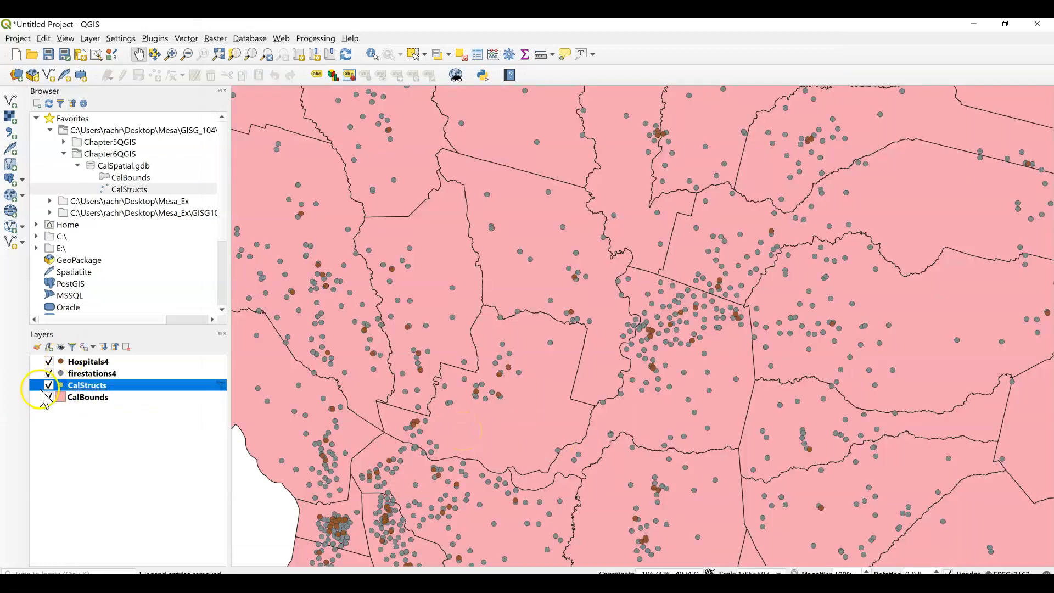
Inspect the filtered point with Hospitals4 and firestations4 briefly hidden, and move CalStructs above all other layers.
{"action": "left_click", "coordinate": [48, 374]}
{"action": "left_click", "coordinate": [49, 362]}
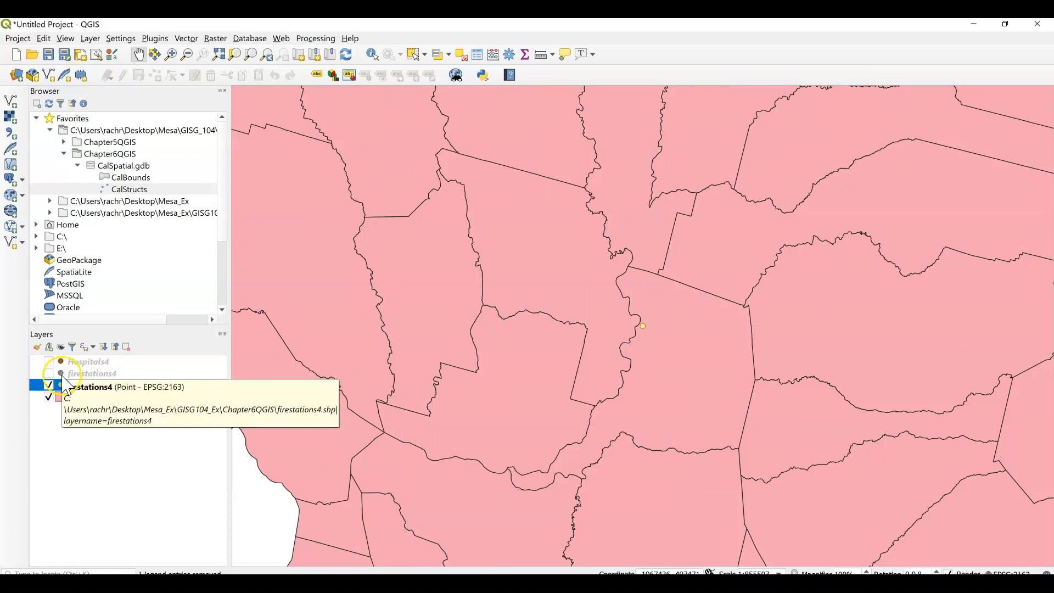
{"action": "left_click", "coordinate": [48, 373]}
{"action": "left_click", "coordinate": [49, 361]}
{"action": "mouse_move", "coordinate": [82, 385]}
{"action": "left_mouse_down"}
{"action": "mouse_move", "coordinate": [72, 363]}
{"action": "mouse_move", "coordinate": [76, 371]}
{"action": "left_mouse_up"}
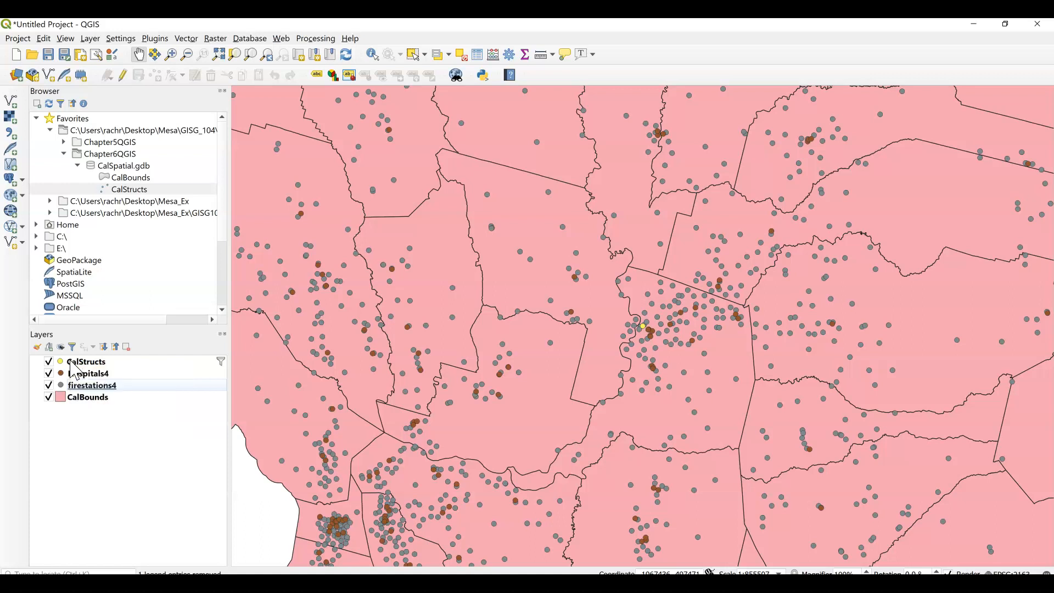
Export the filtered CalStructs features as the ESRI Shapefile SC_2.shp in the Chapter6QGIS folder, add it to the map and hide CalStructs.
{"action": "left_click", "coordinate": [71, 363]}
{"action": "right_click", "coordinate": [71, 363]}
{"action": "left_click", "coordinate": [72, 364]}
{"action": "right_click", "coordinate": [70, 363]}
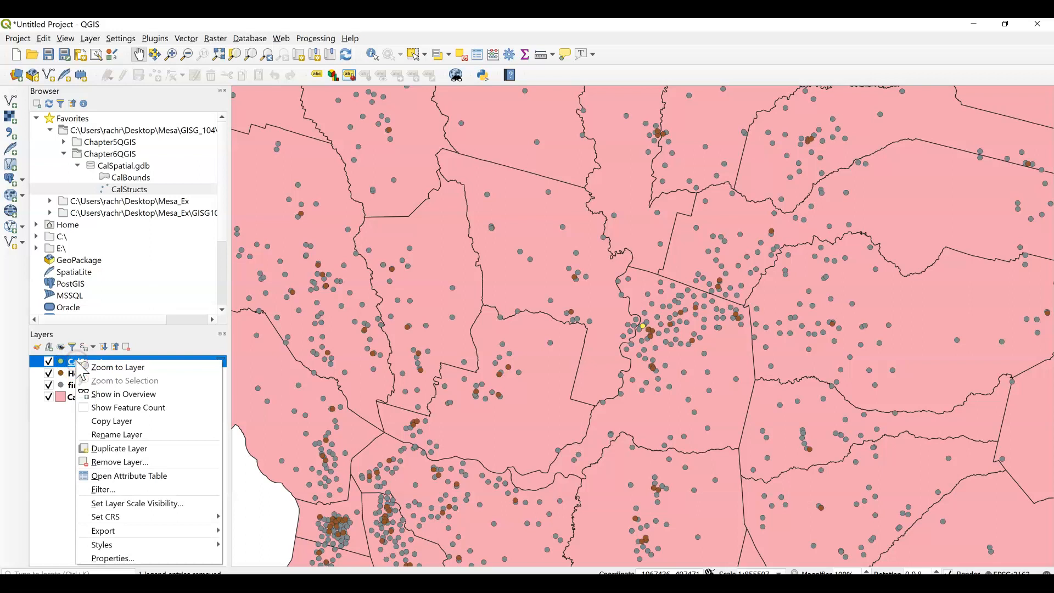
{"action": "mouse_move", "coordinate": [132, 531]}
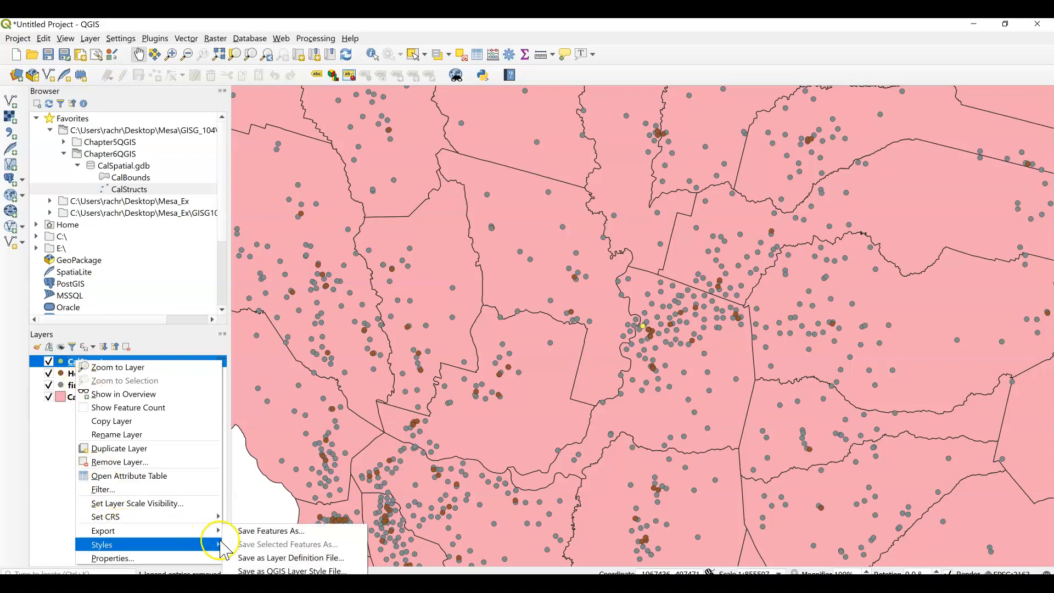
{"action": "left_click", "coordinate": [254, 532]}
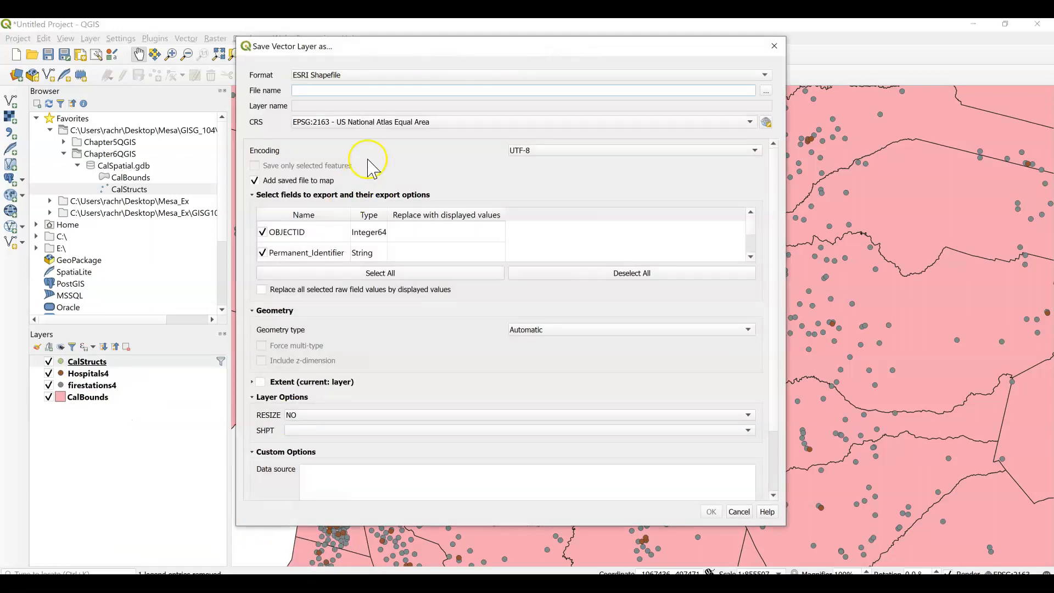
{"action": "left_click", "coordinate": [767, 91]}
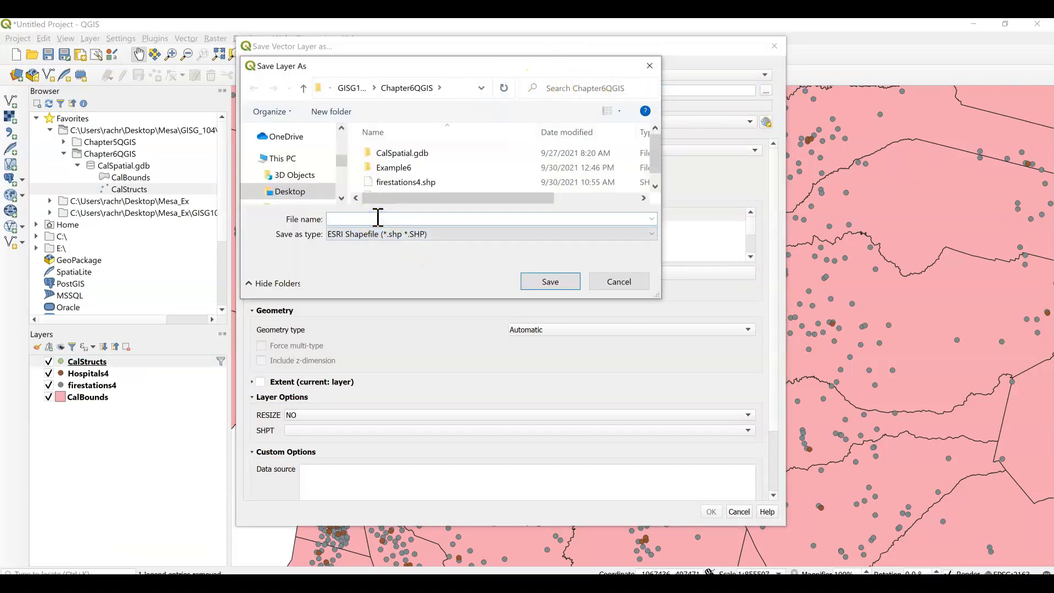
{"action": "type", "text": "SC_2"}
{"action": "left_click", "coordinate": [543, 283]}
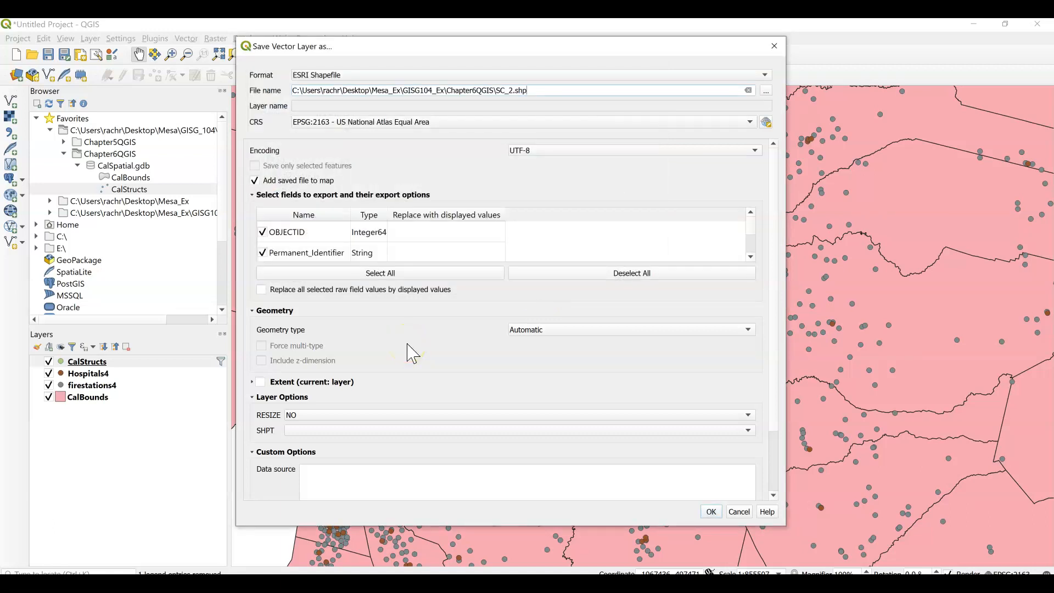
{"action": "left_click", "coordinate": [711, 512]}
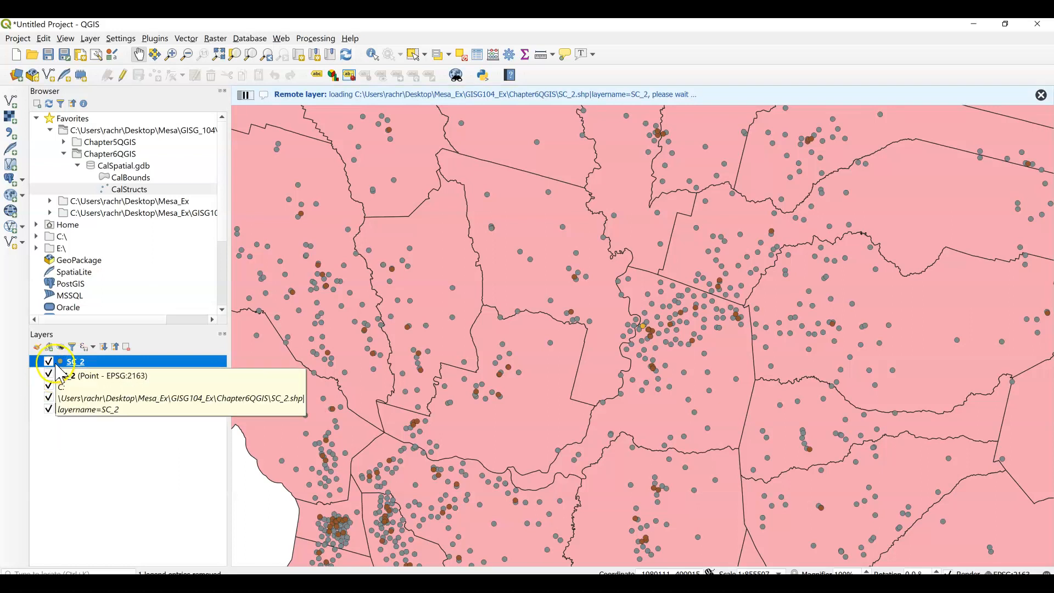
{"action": "left_click", "coordinate": [49, 374]}
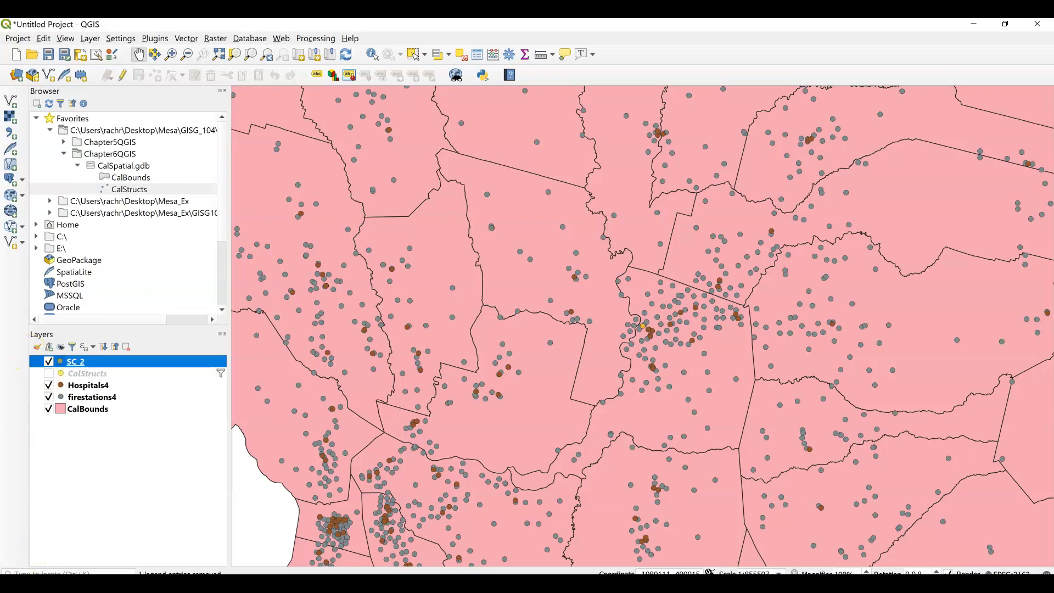
Run the Intersection geoprocessing tool with SC_2 as input layer and CalBounds as overlay layer, output to a temporary layer.
{"action": "left_click", "coordinate": [10, 582]}
{"action": "scroll", "coordinate": [666, 348], "scroll_direction": "up", "scroll_amount": 2}
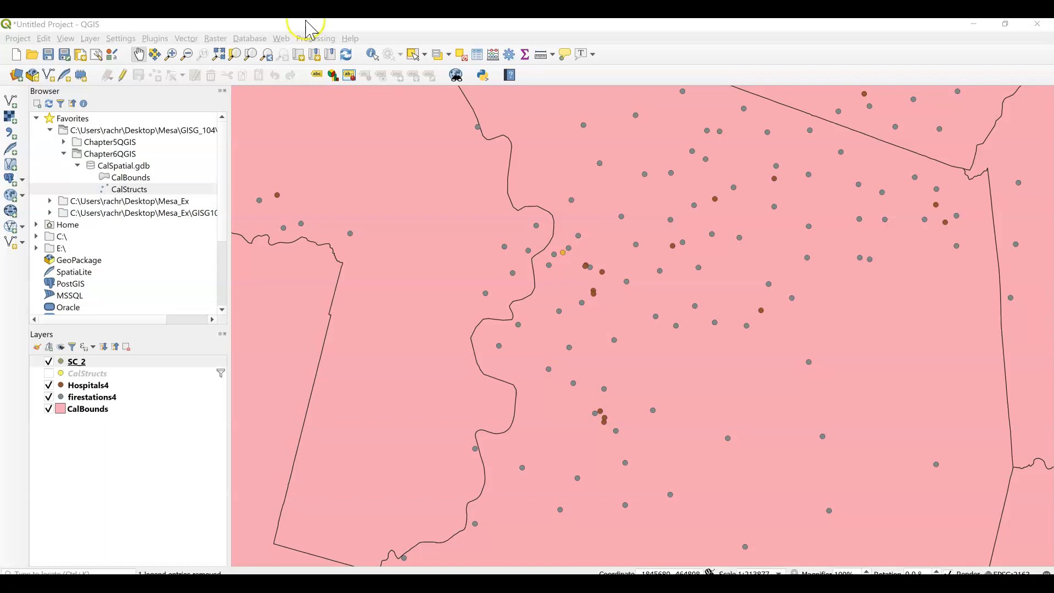
{"action": "left_click", "coordinate": [186, 38]}
{"action": "mouse_move", "coordinate": [196, 57]}
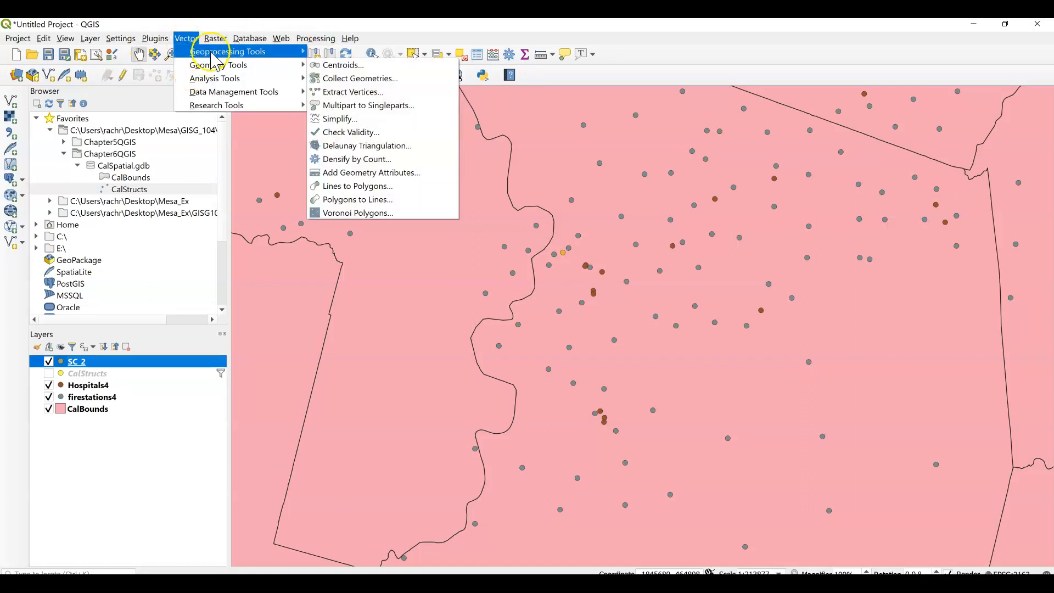
{"action": "mouse_move", "coordinate": [263, 54]}
{"action": "left_click", "coordinate": [351, 126]}
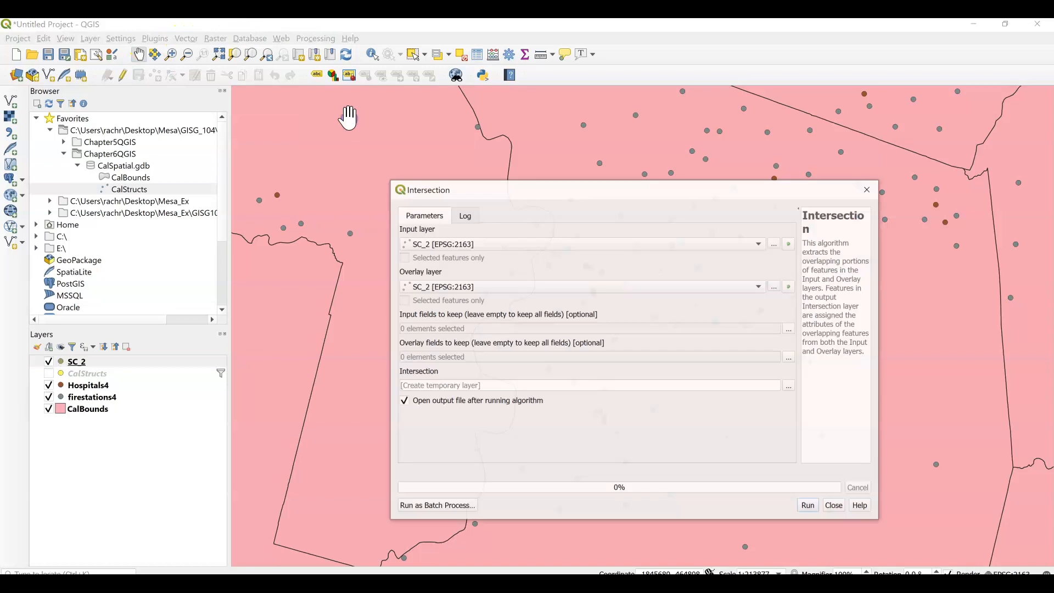
{"action": "left_click", "coordinate": [352, 120]}
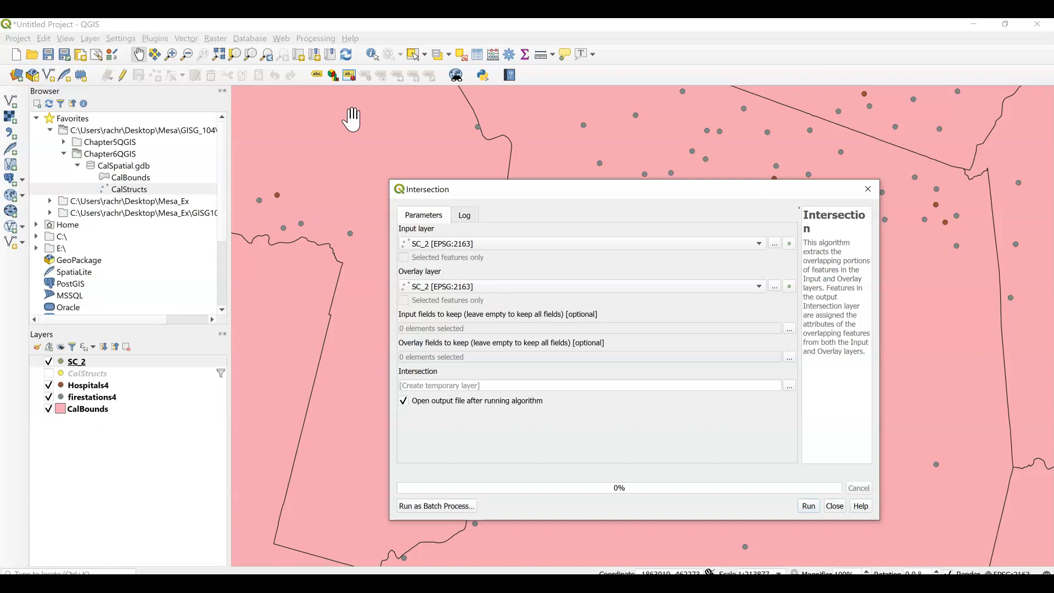
{"action": "left_click", "coordinate": [444, 245]}
{"action": "left_click", "coordinate": [458, 286]}
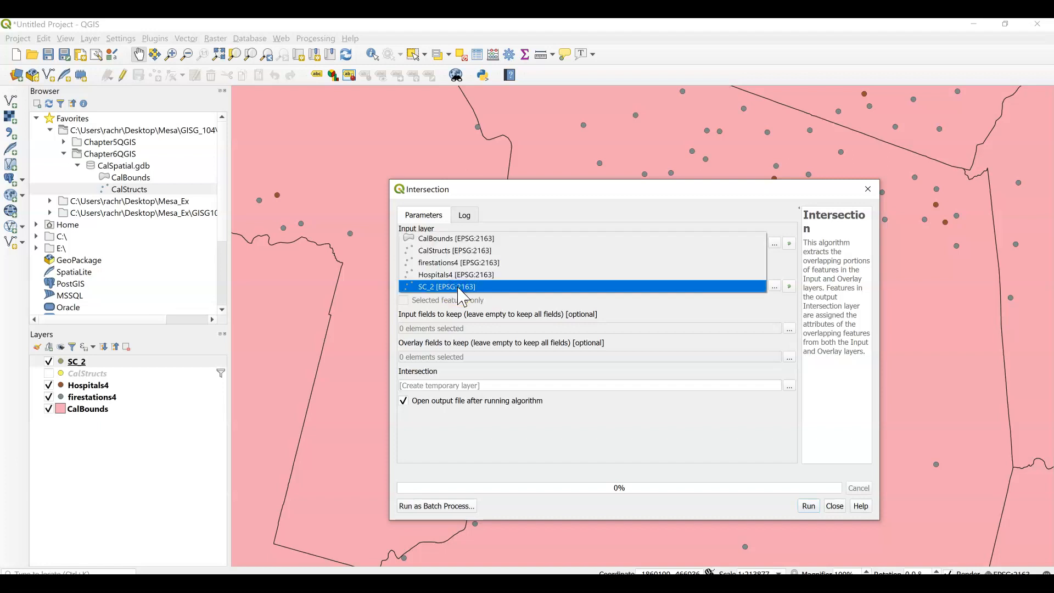
{"action": "left_click", "coordinate": [460, 287]}
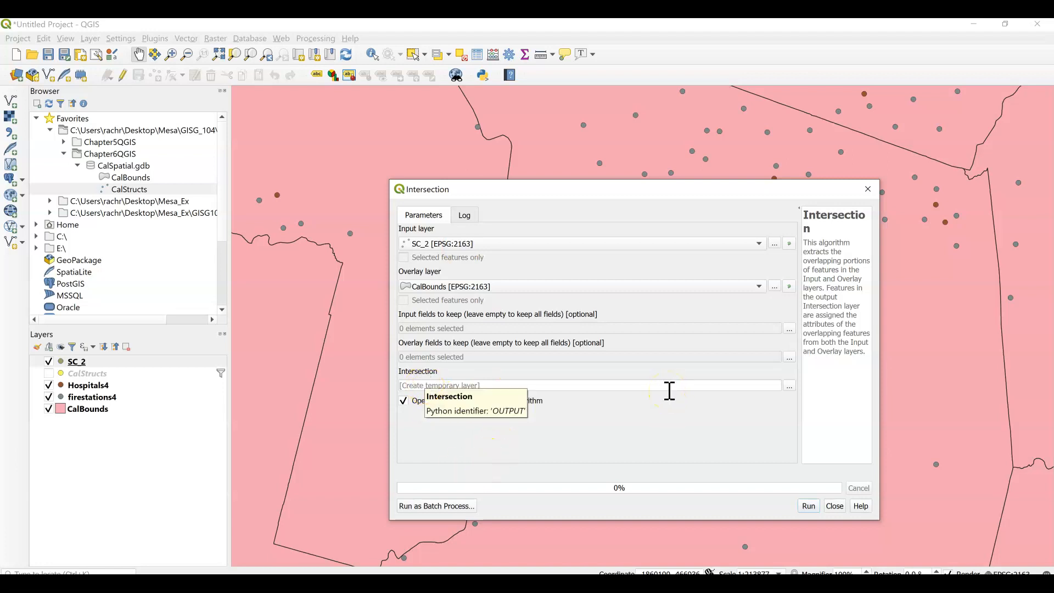
{"action": "left_click", "coordinate": [811, 507]}
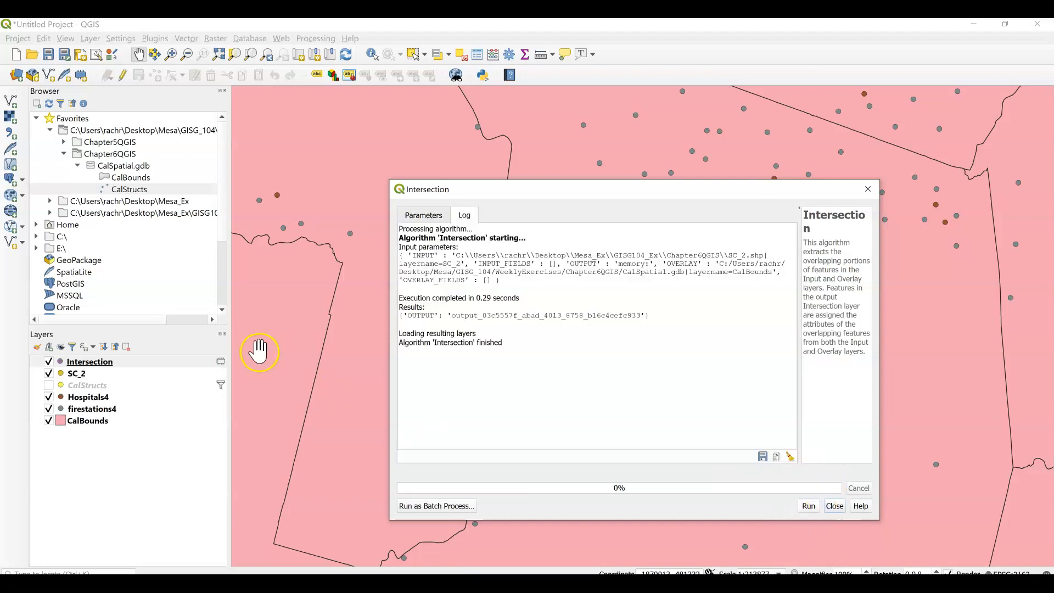
{"action": "left_click", "coordinate": [868, 186]}
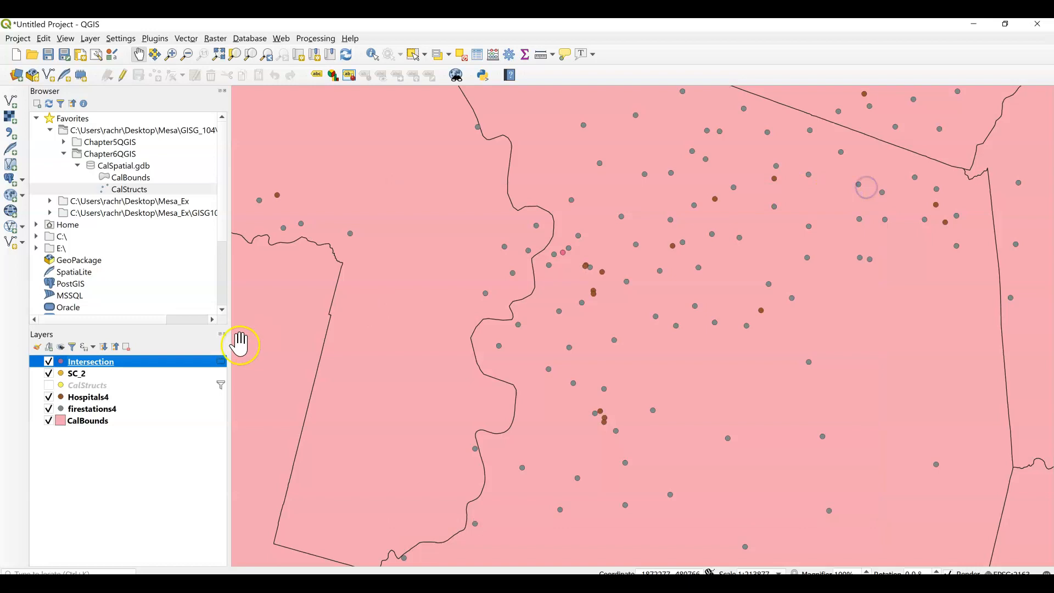
Examine the Intersection layer's attribute table, sorted by County_Name, to identify the county containing the point.
{"action": "right_click", "coordinate": [110, 361]}
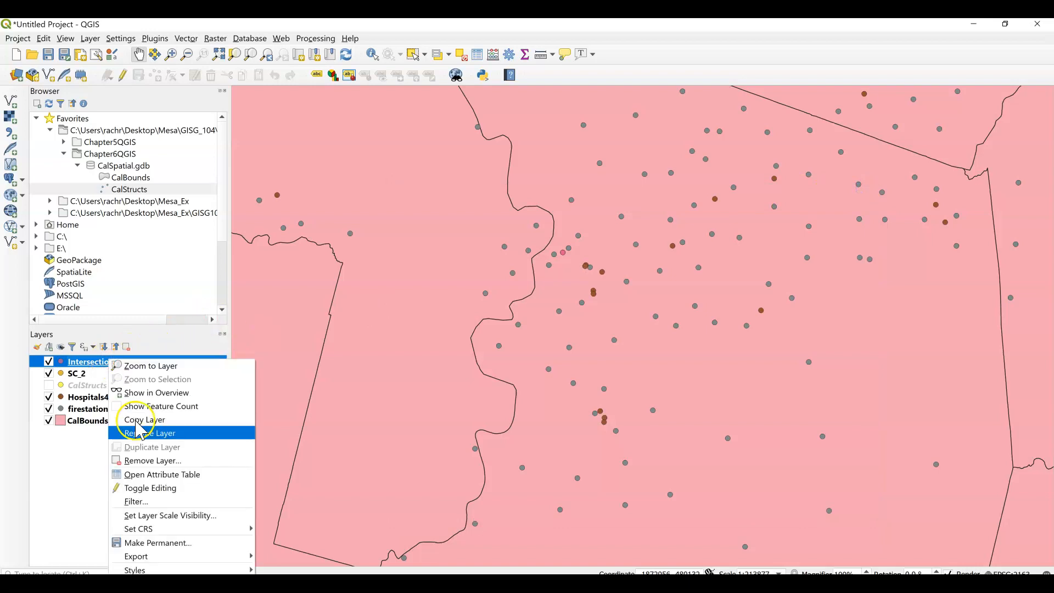
{"action": "left_click", "coordinate": [155, 475]}
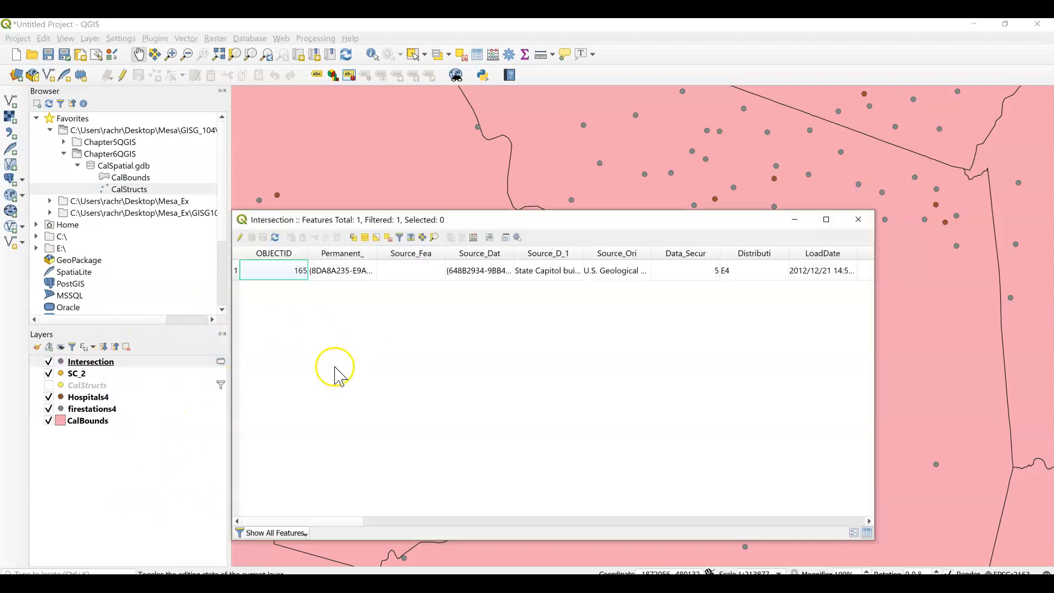
{"action": "left_click_drag", "start_coordinate": [346, 521], "coordinate": [743, 525]}
{"action": "left_click", "coordinate": [770, 255]}
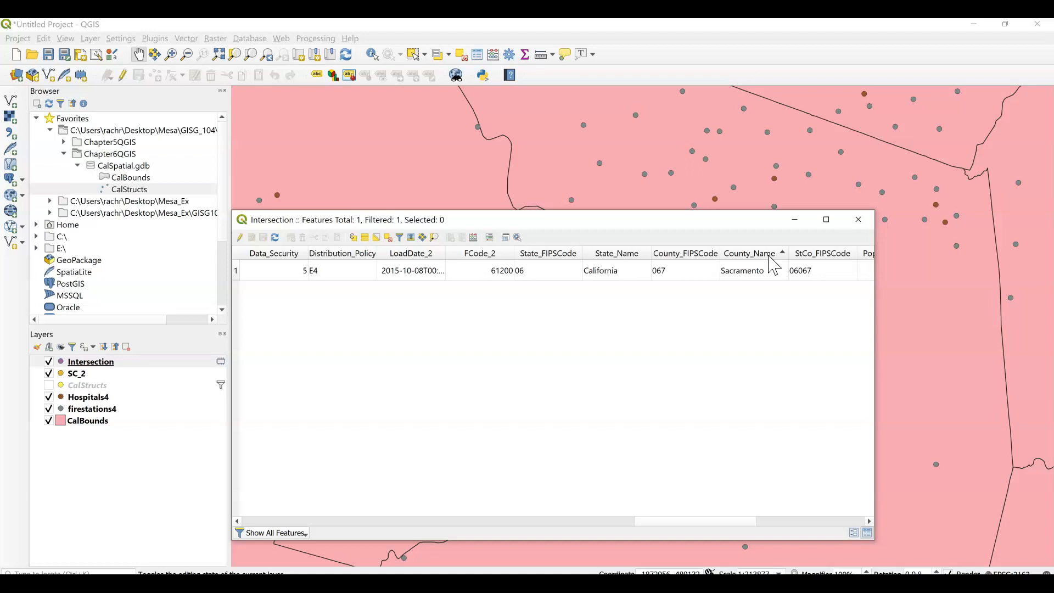
{"action": "left_click", "coordinate": [859, 220]}
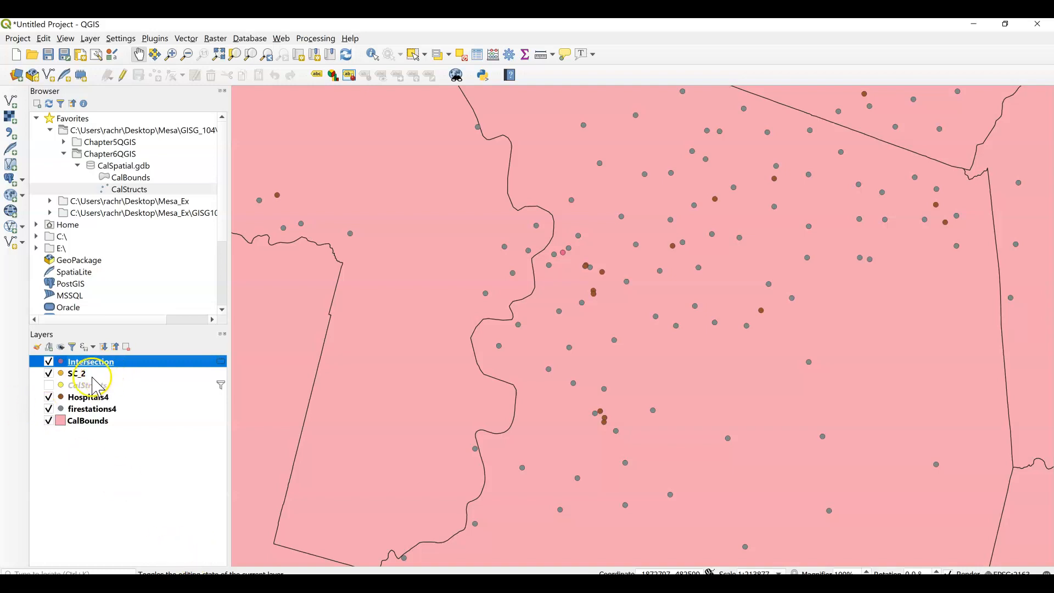
Hide the Intersection layer and make SC_2 the active layer.
{"action": "left_click", "coordinate": [48, 361]}
{"action": "left_click", "coordinate": [75, 379]}
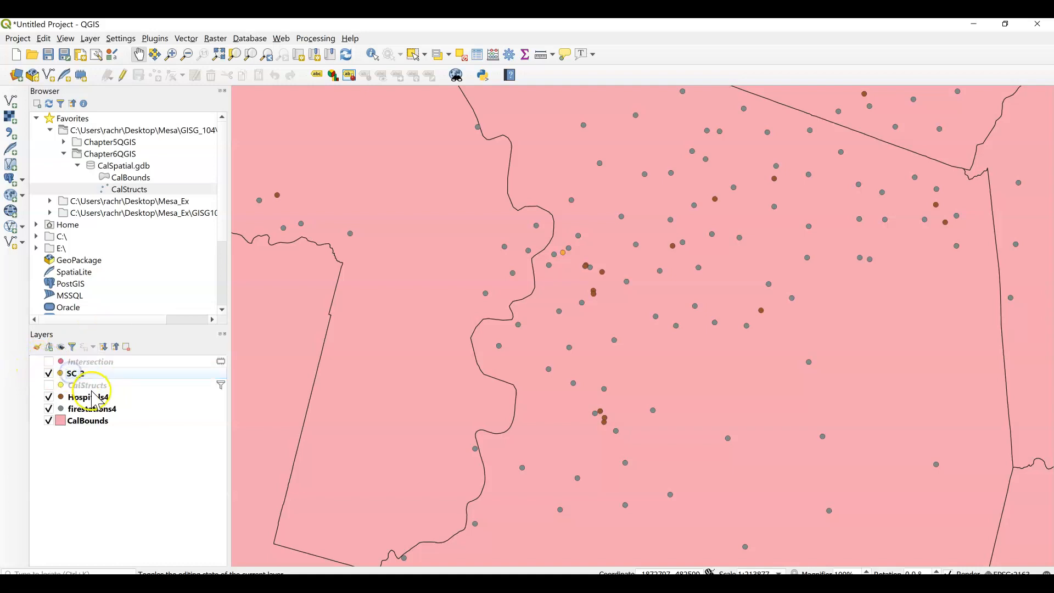
{"action": "left_click", "coordinate": [80, 375]}
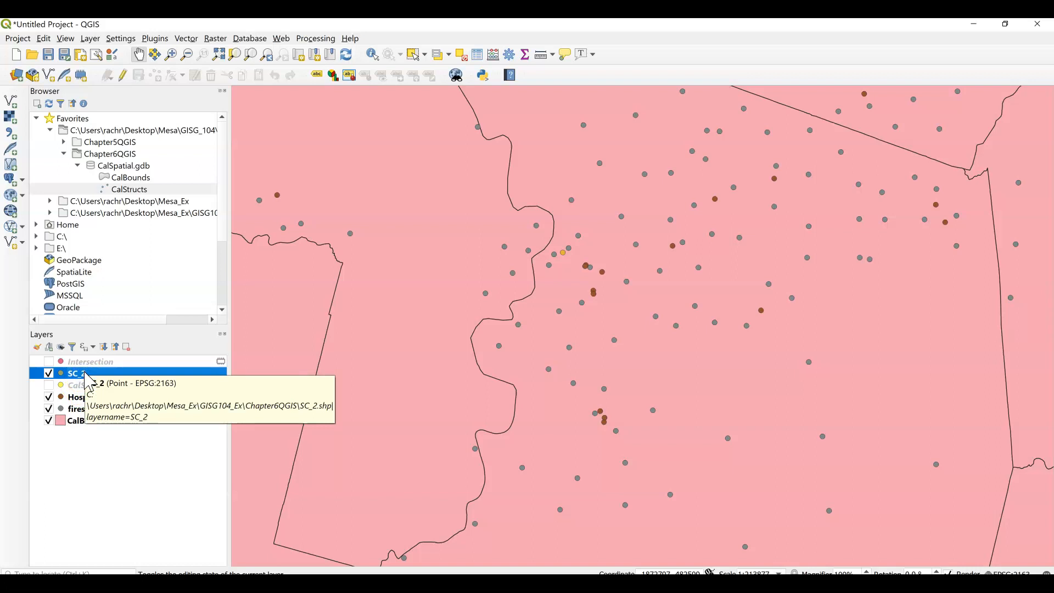
Set up a Buffer of the SC_2 layer with a distance of 8046.72 meters and 30 segments.
{"action": "left_click", "coordinate": [187, 39]}
{"action": "mouse_move", "coordinate": [231, 51]}
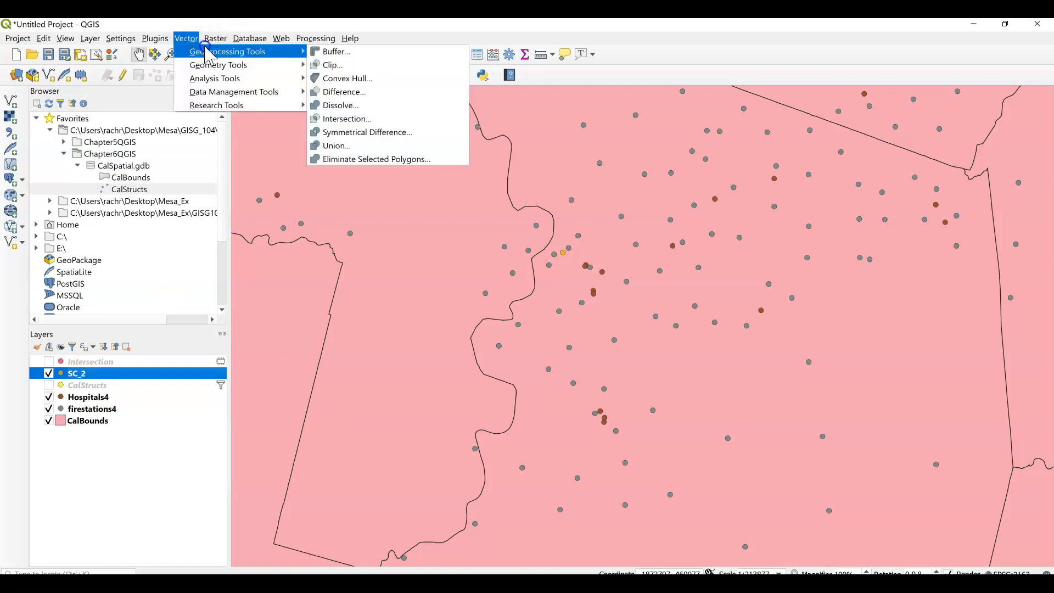
{"action": "left_click", "coordinate": [350, 53]}
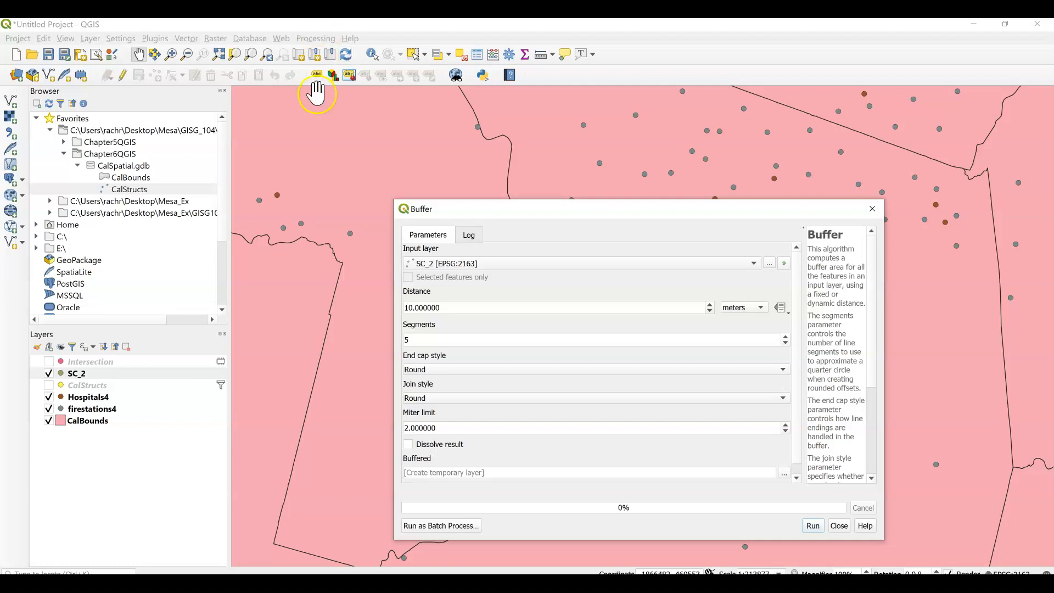
{"action": "left_click_drag", "start_coordinate": [441, 307], "coordinate": [328, 297]}
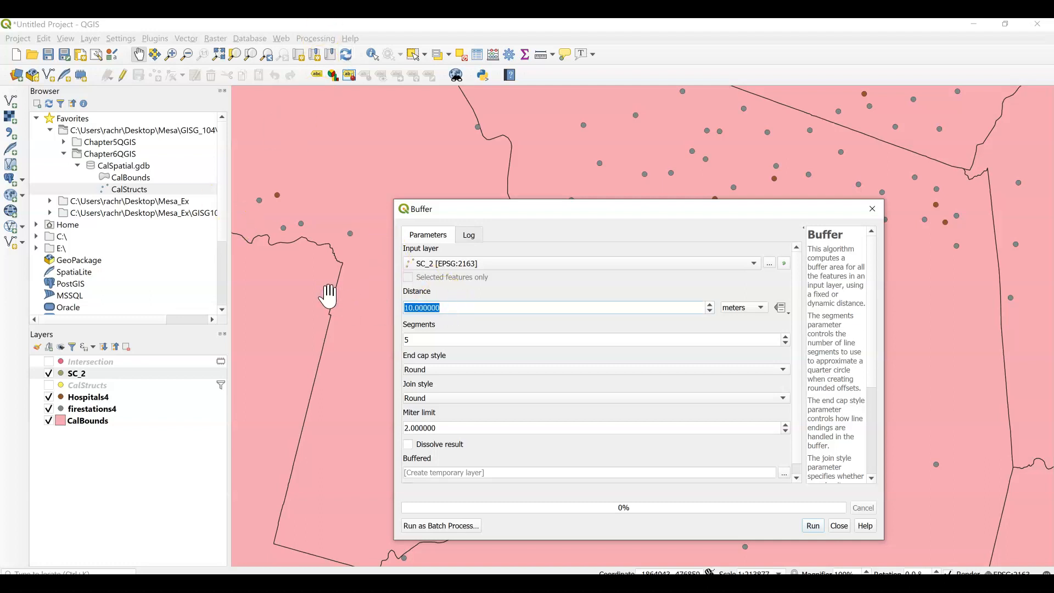
{"action": "type", "text": "8046.72"}
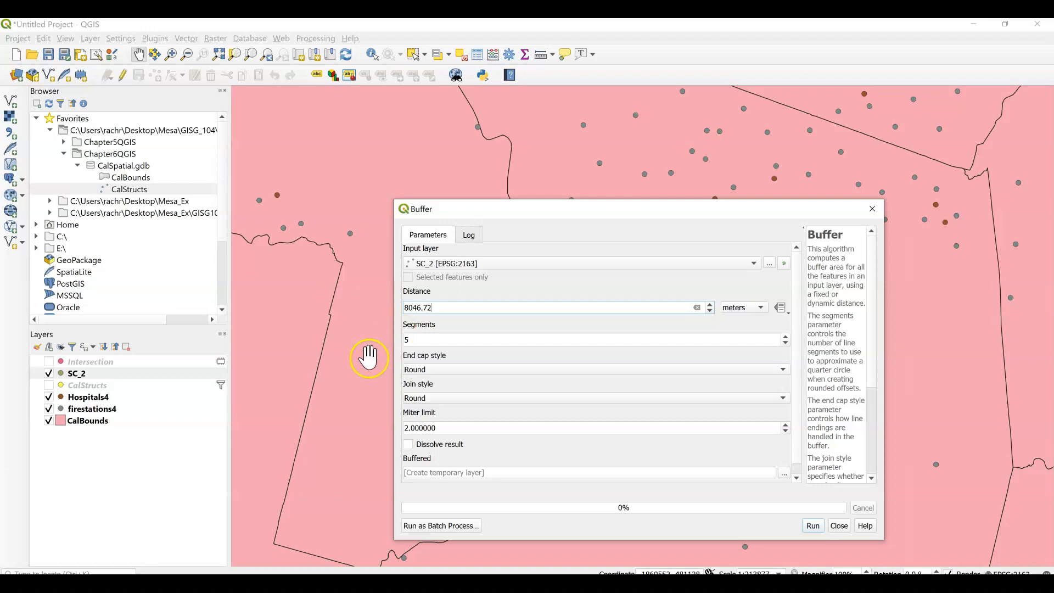
{"action": "left_click", "coordinate": [436, 343]}
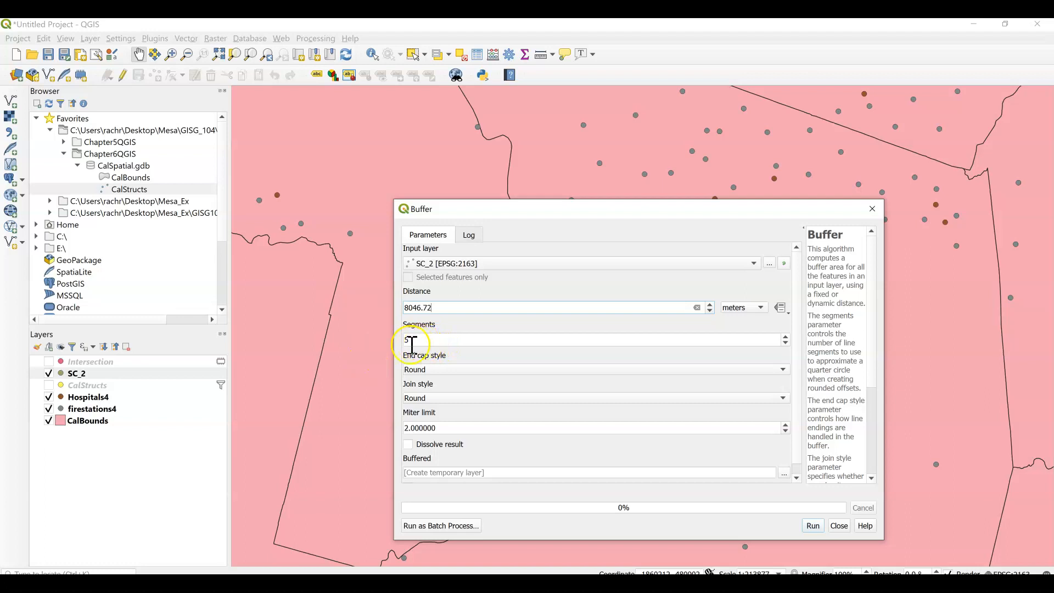
{"action": "left_click", "coordinate": [420, 339]}
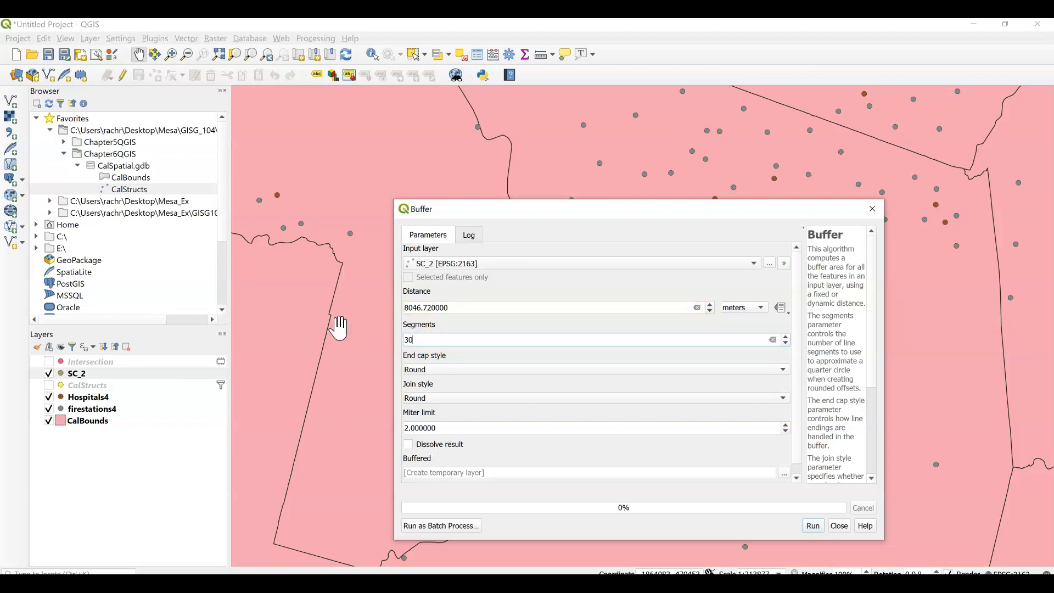
Run the buffer with a dissolved result to a temporary layer and place the Buffered layer between firestations4 and CalBounds.
{"action": "left_click", "coordinate": [409, 444]}
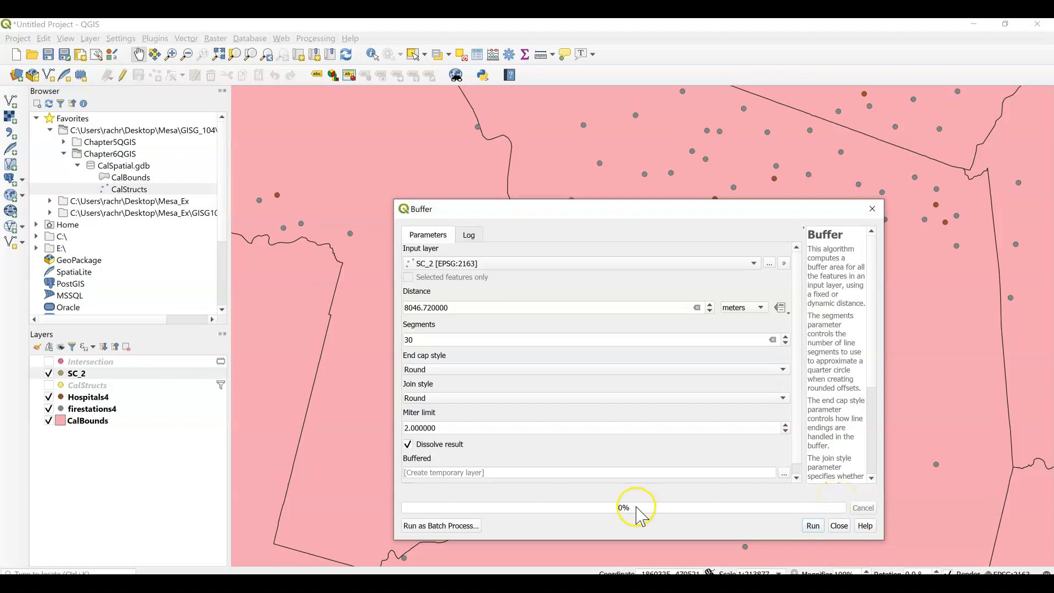
{"action": "left_click", "coordinate": [813, 526]}
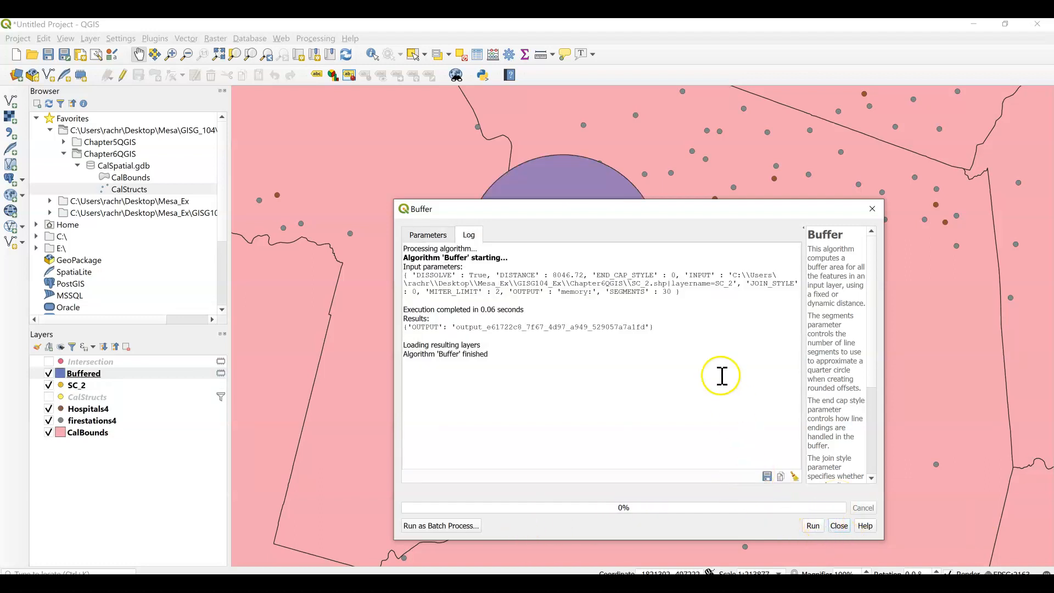
{"action": "left_click", "coordinate": [838, 526]}
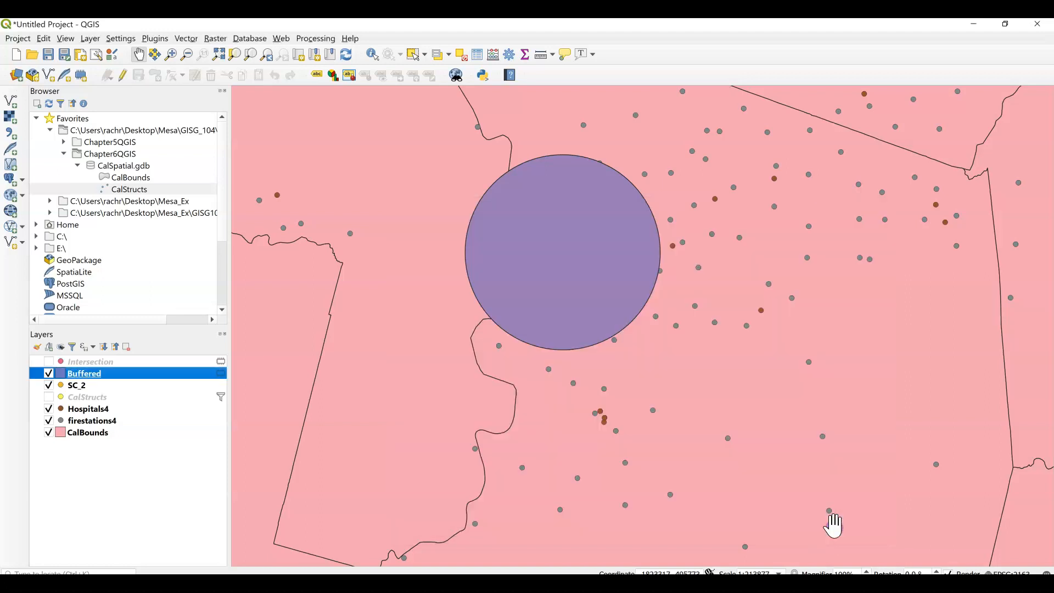
{"action": "left_click_drag", "start_coordinate": [81, 369], "coordinate": [88, 441]}
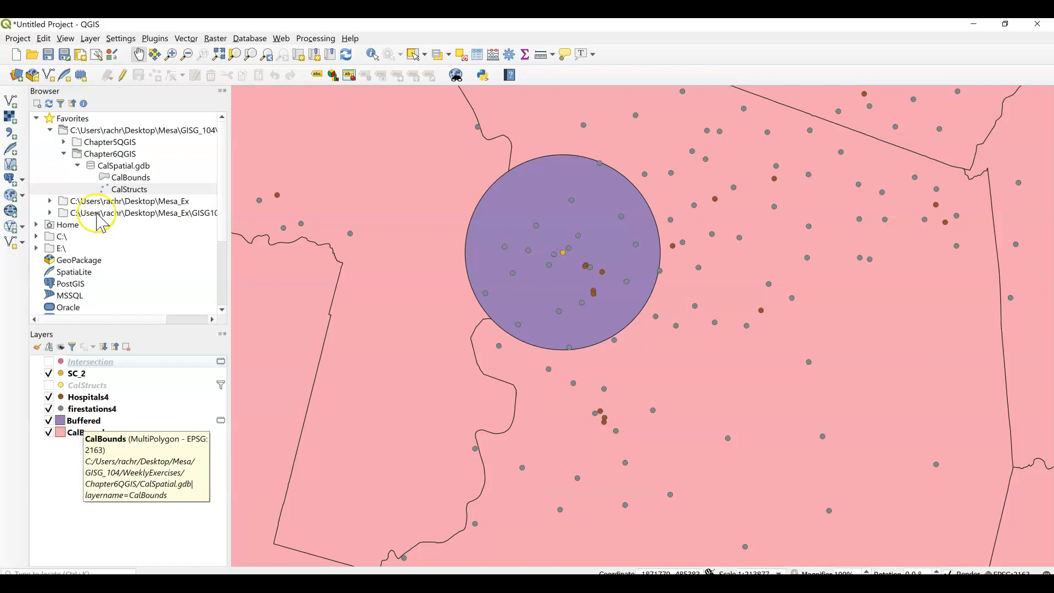
Run Select by Location to select the Hospitals4 features that are within the Buffered layer, creating a new selection.
{"action": "left_click", "coordinate": [187, 38]}
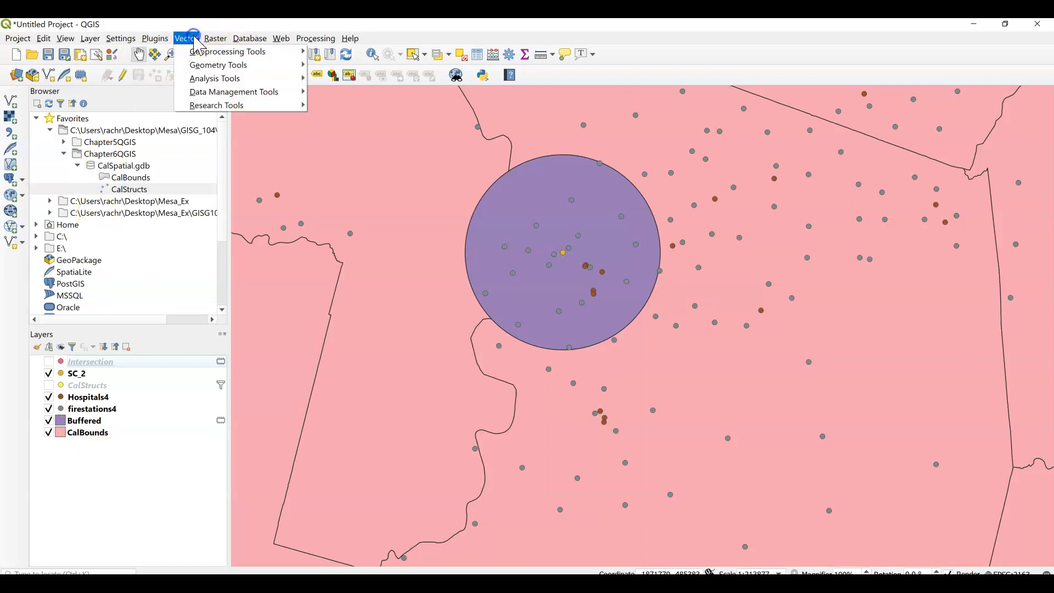
{"action": "mouse_move", "coordinate": [241, 106]}
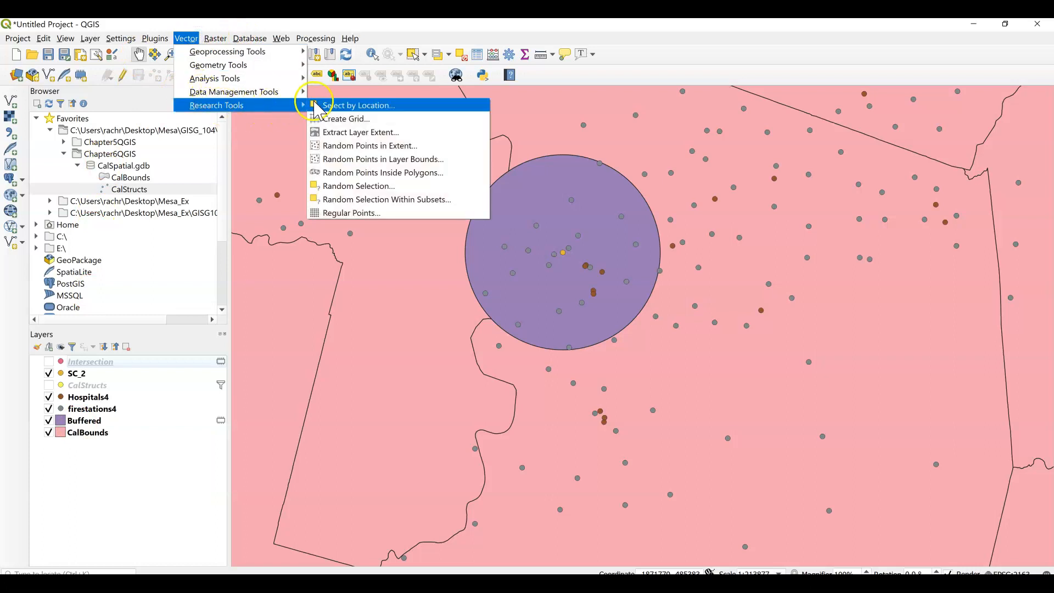
{"action": "left_click", "coordinate": [354, 106]}
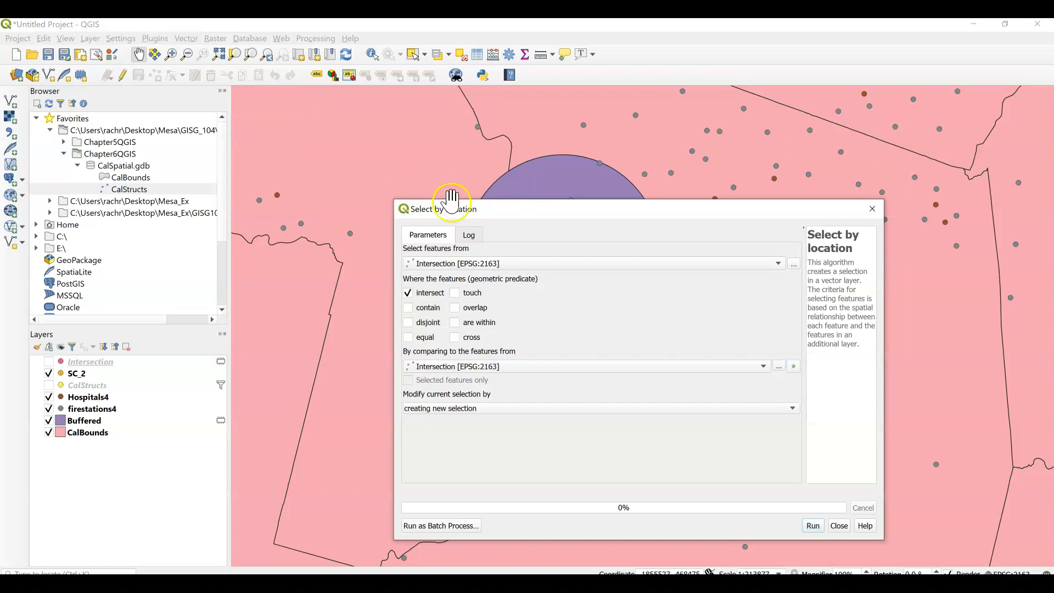
{"action": "left_click", "coordinate": [460, 265]}
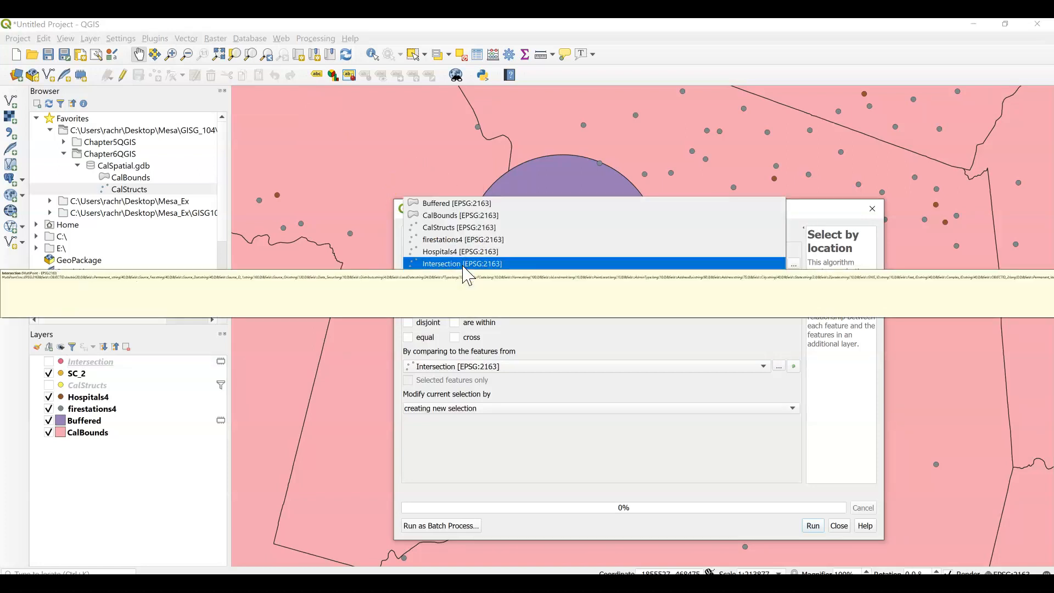
{"action": "left_click", "coordinate": [463, 251]}
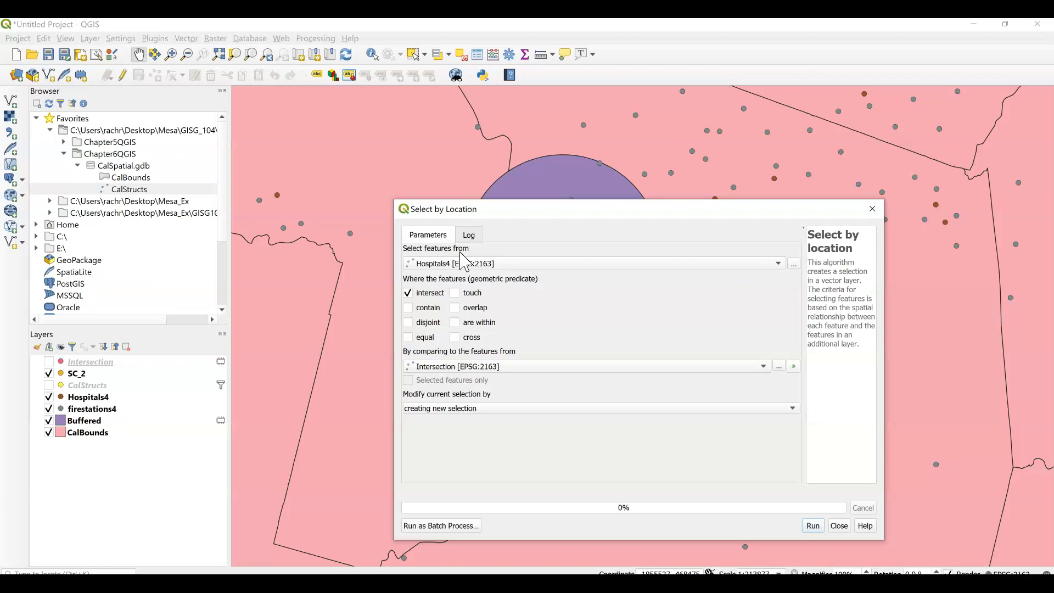
{"action": "left_click", "coordinate": [455, 367]}
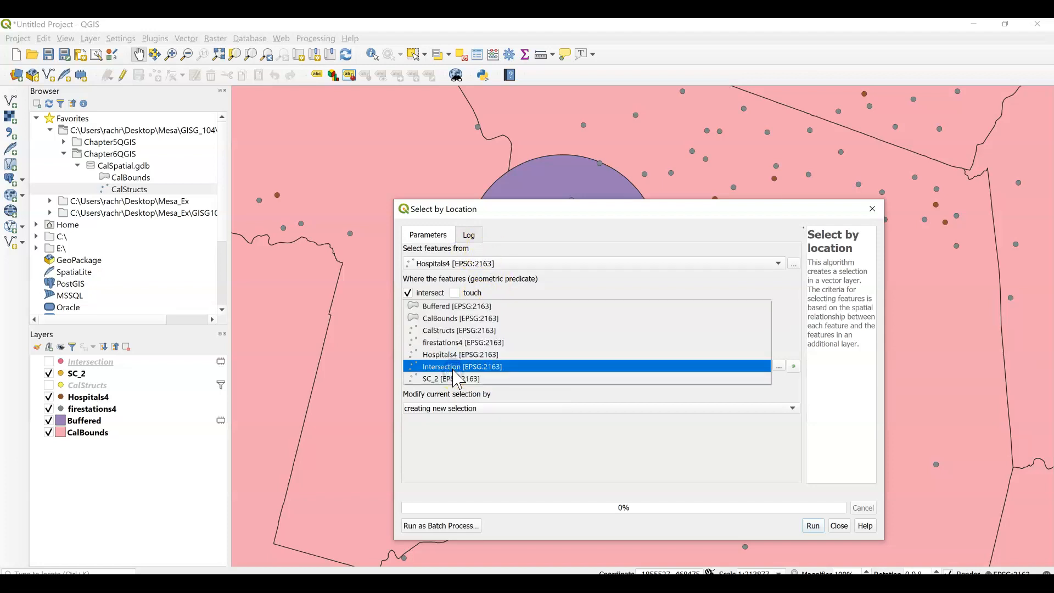
{"action": "left_click", "coordinate": [469, 302]}
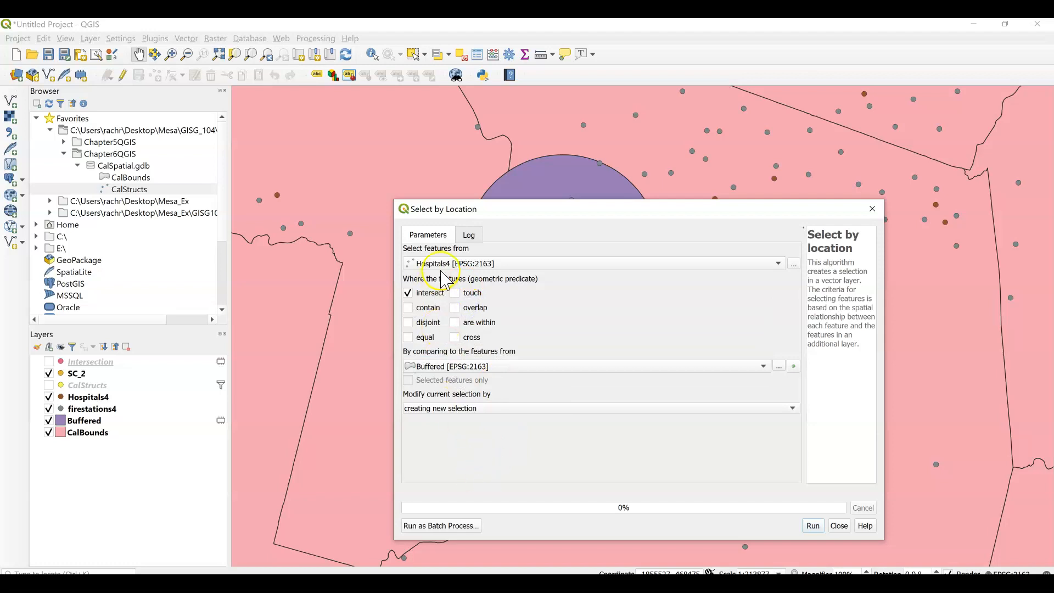
{"action": "left_click", "coordinate": [455, 323]}
{"action": "left_click", "coordinate": [407, 294]}
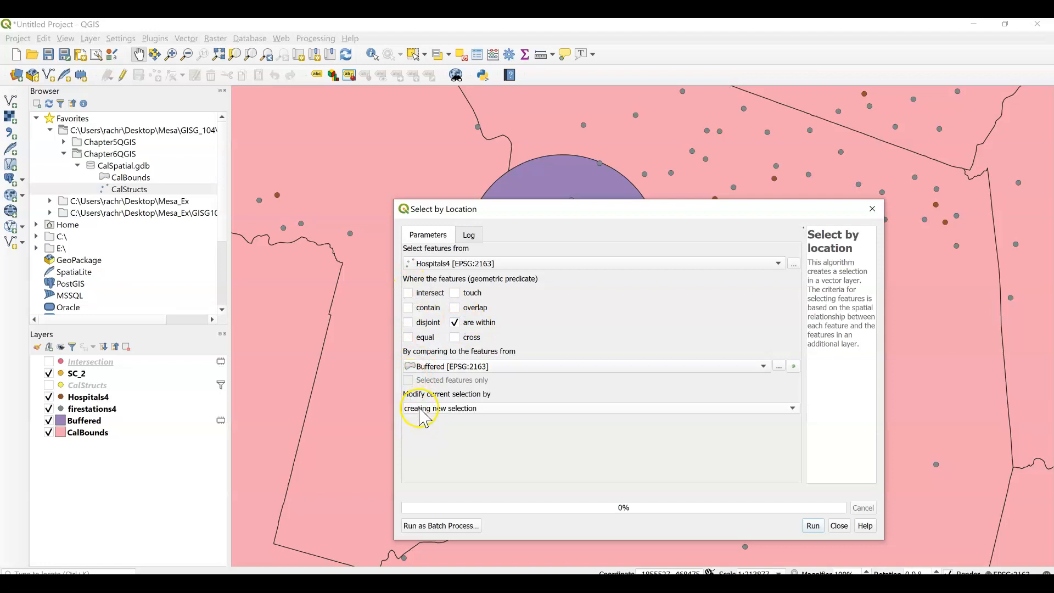
{"action": "left_click", "coordinate": [814, 526]}
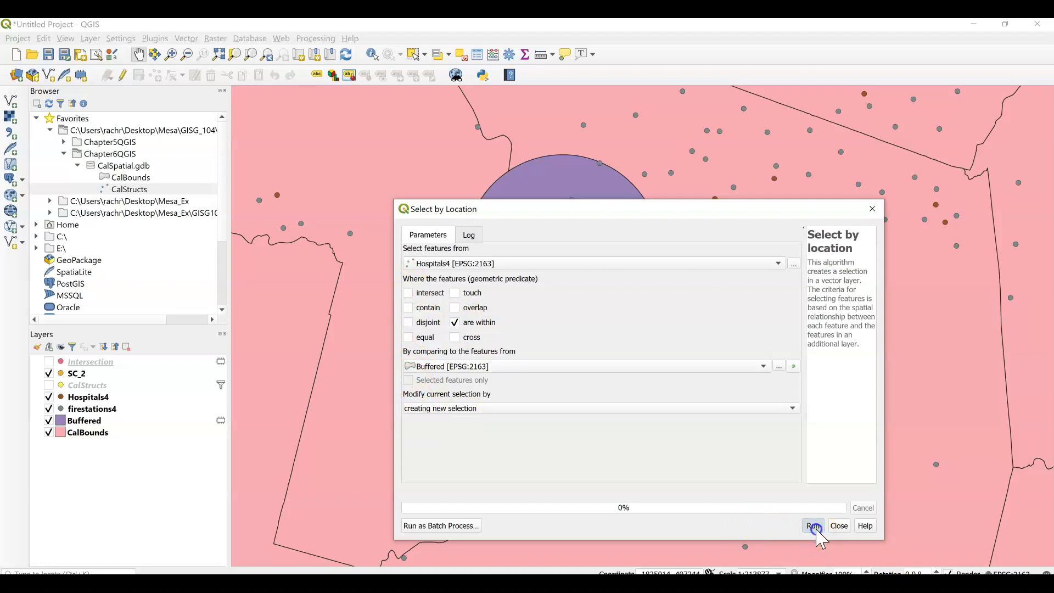
{"action": "left_click", "coordinate": [839, 526]}
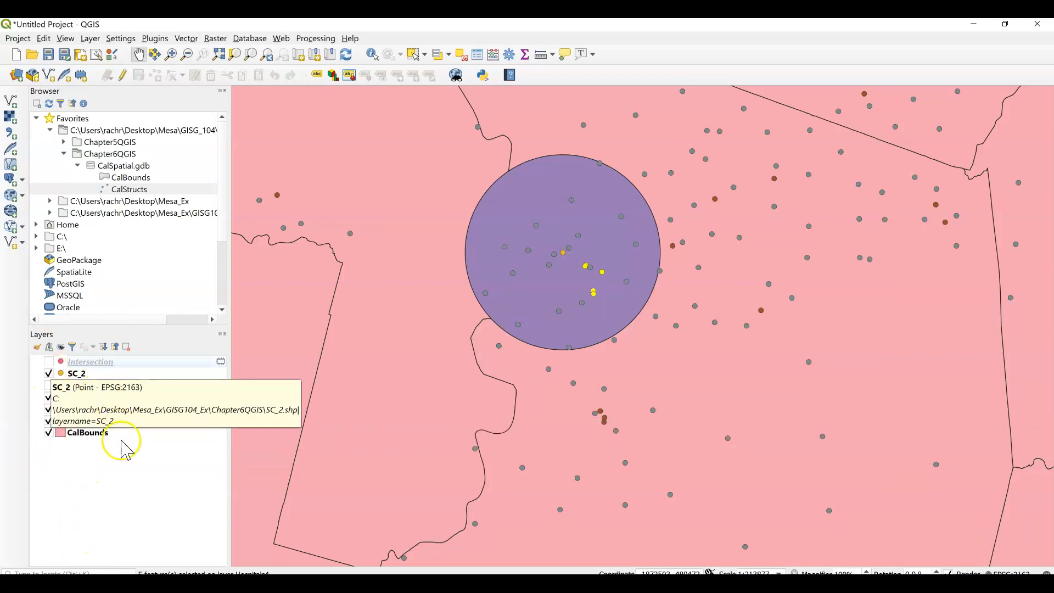
Examine the Hospitals4 attribute table restricted to the selected features to count the hospitals inside the buffer.
{"action": "right_click", "coordinate": [94, 398]}
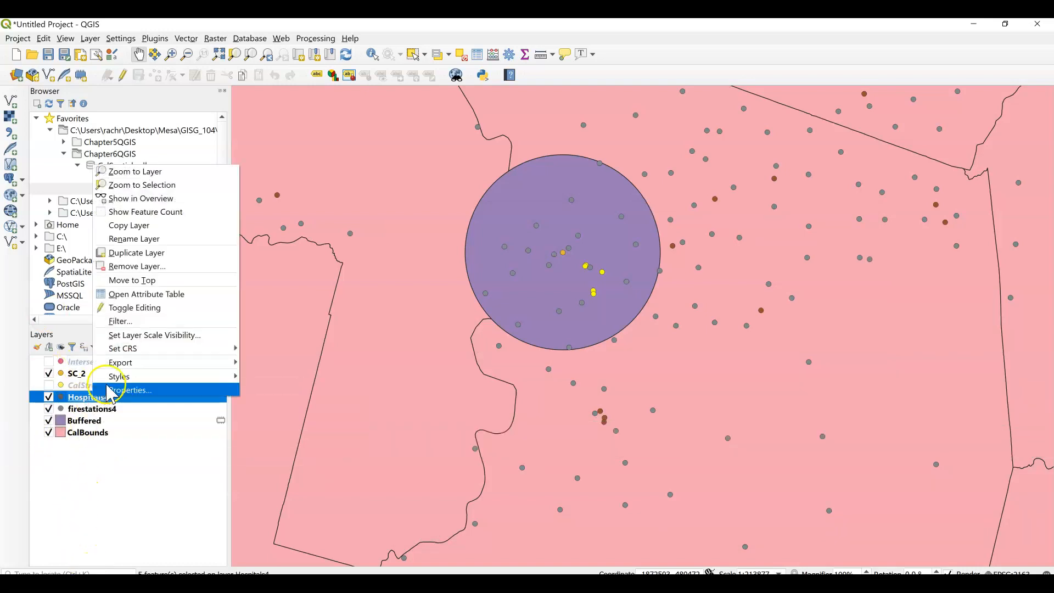
{"action": "left_click", "coordinate": [153, 297]}
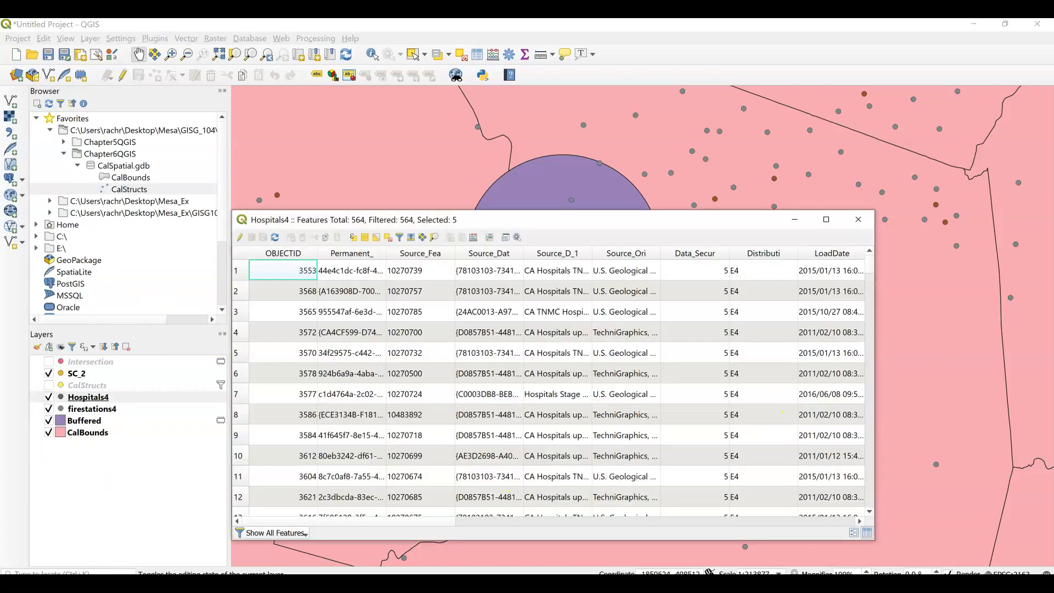
{"action": "left_click", "coordinate": [302, 534]}
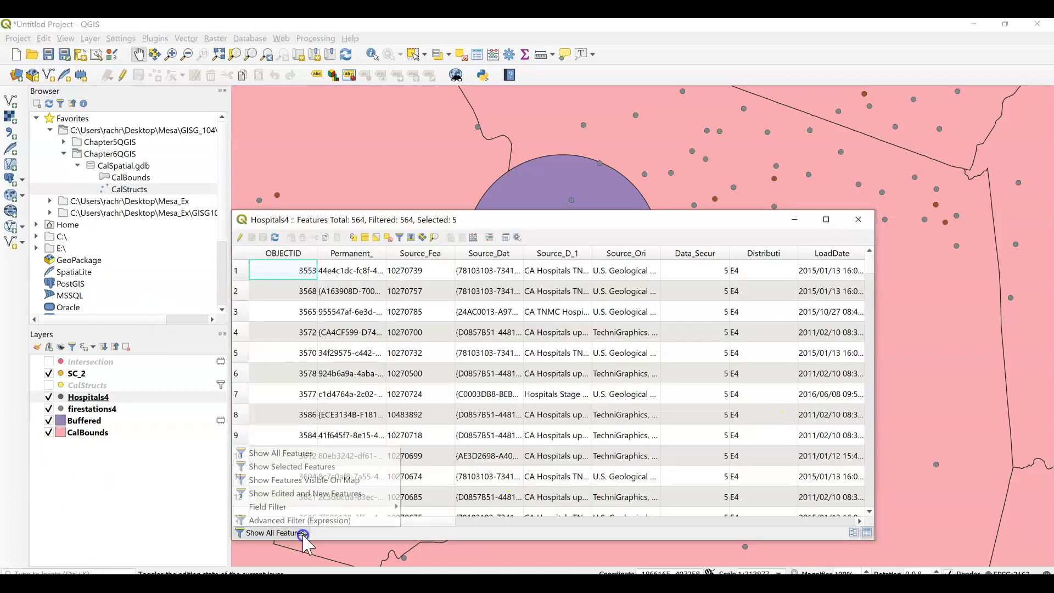
{"action": "left_click", "coordinate": [317, 467]}
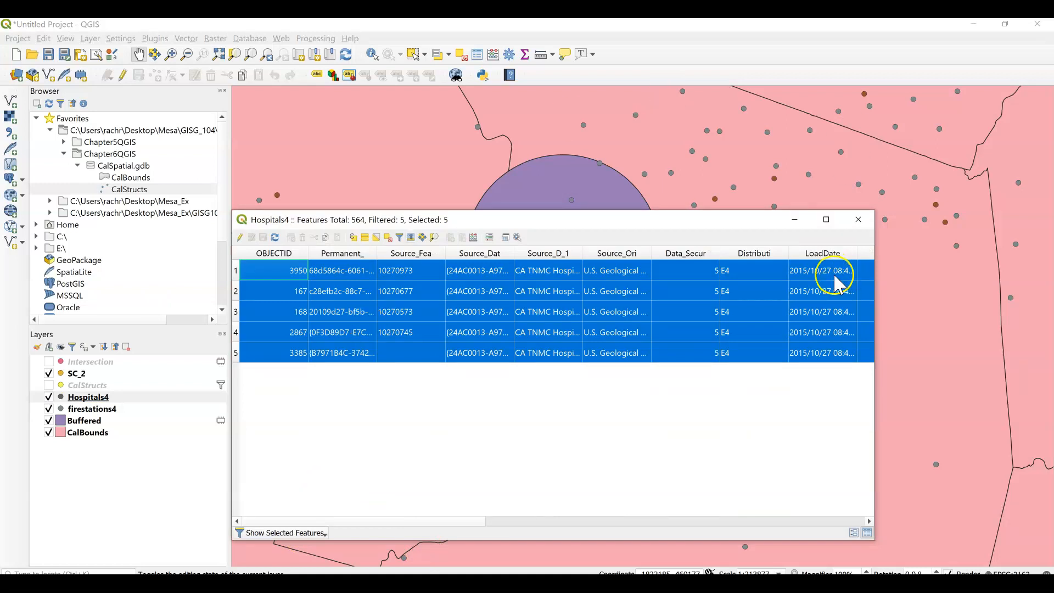
{"action": "left_click", "coordinate": [858, 219]}
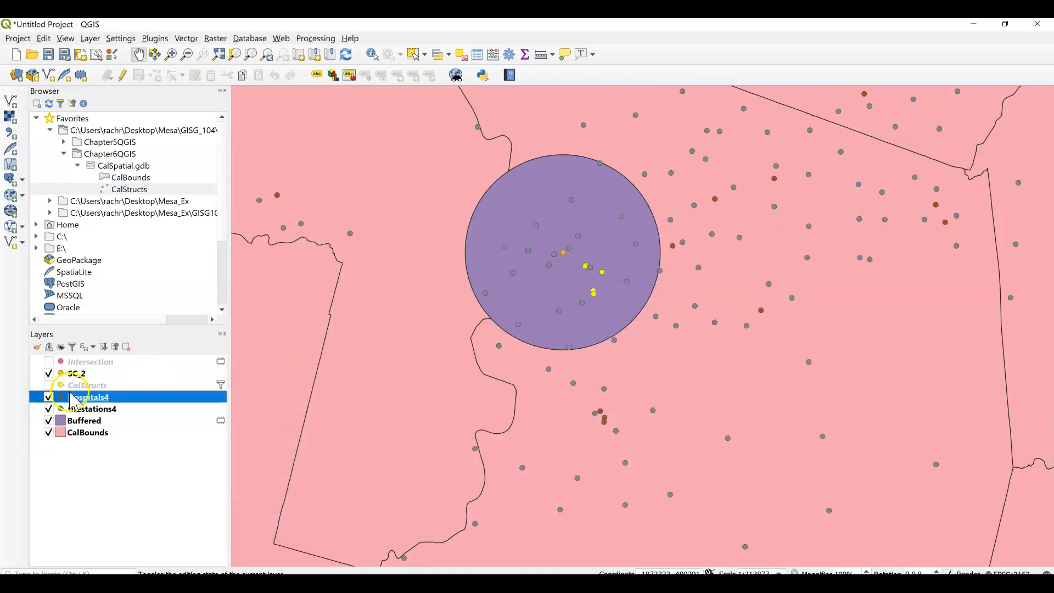
Set up another Select by Location that takes features from Hospitals4 and compares them to the firestations4 layer.
{"action": "left_click", "coordinate": [252, 48]}
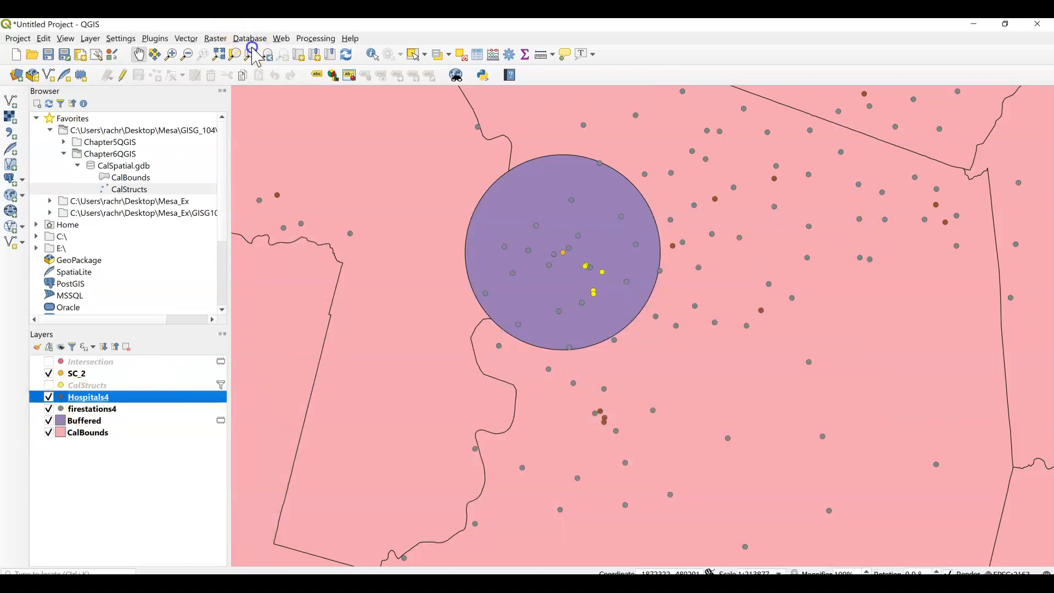
{"action": "left_click", "coordinate": [186, 39]}
{"action": "mouse_move", "coordinate": [243, 52]}
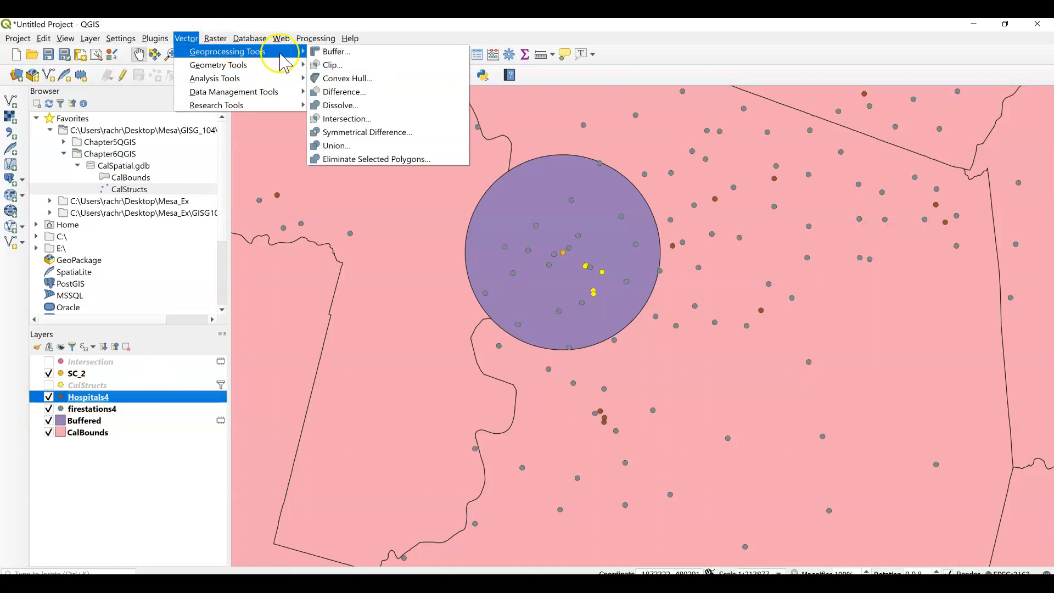
{"action": "mouse_move", "coordinate": [213, 108]}
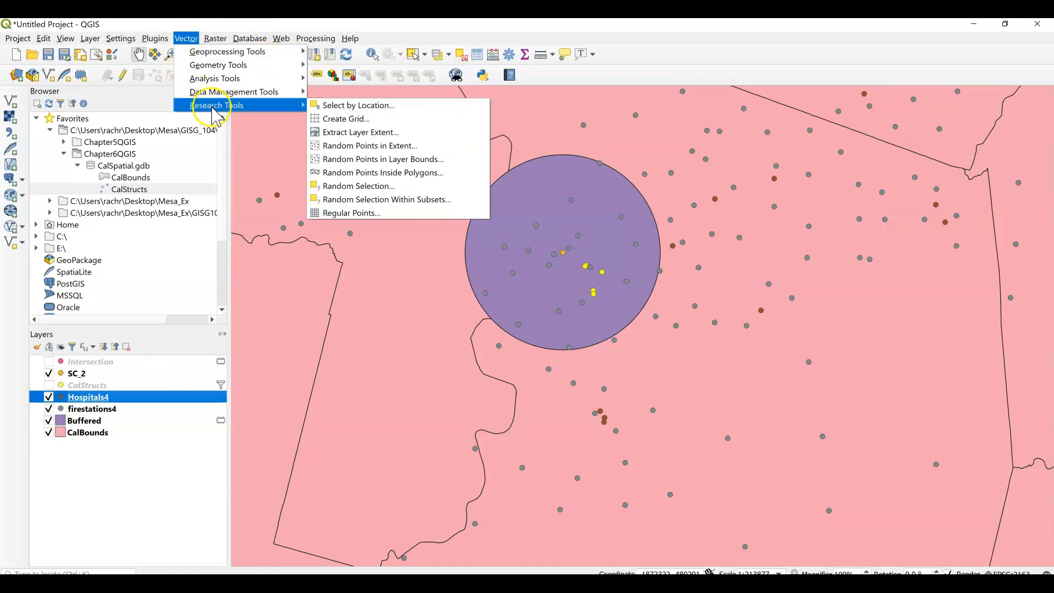
{"action": "left_click", "coordinate": [322, 106]}
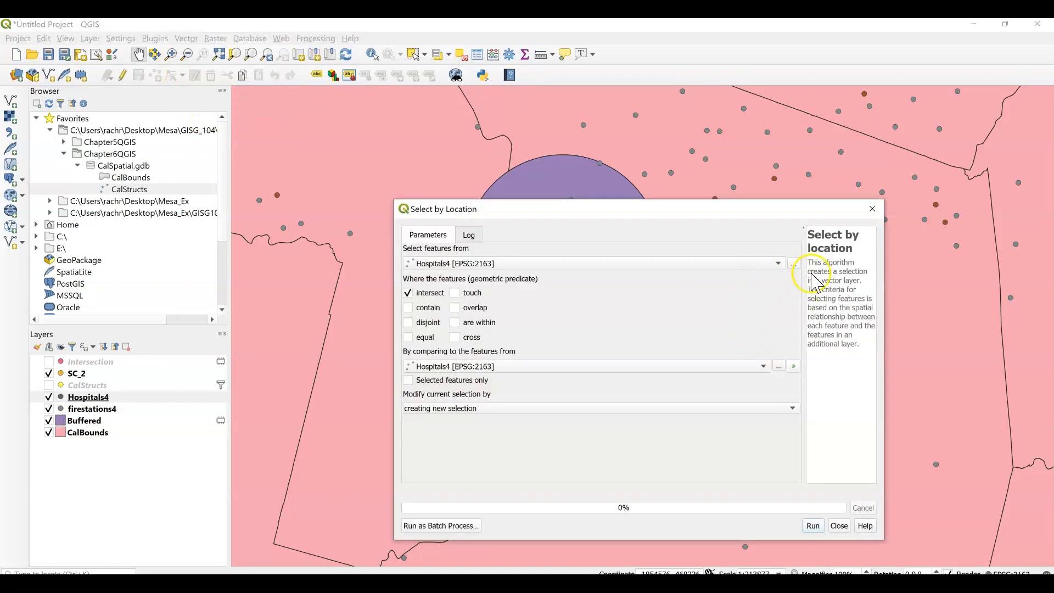
{"action": "left_click", "coordinate": [780, 265]}
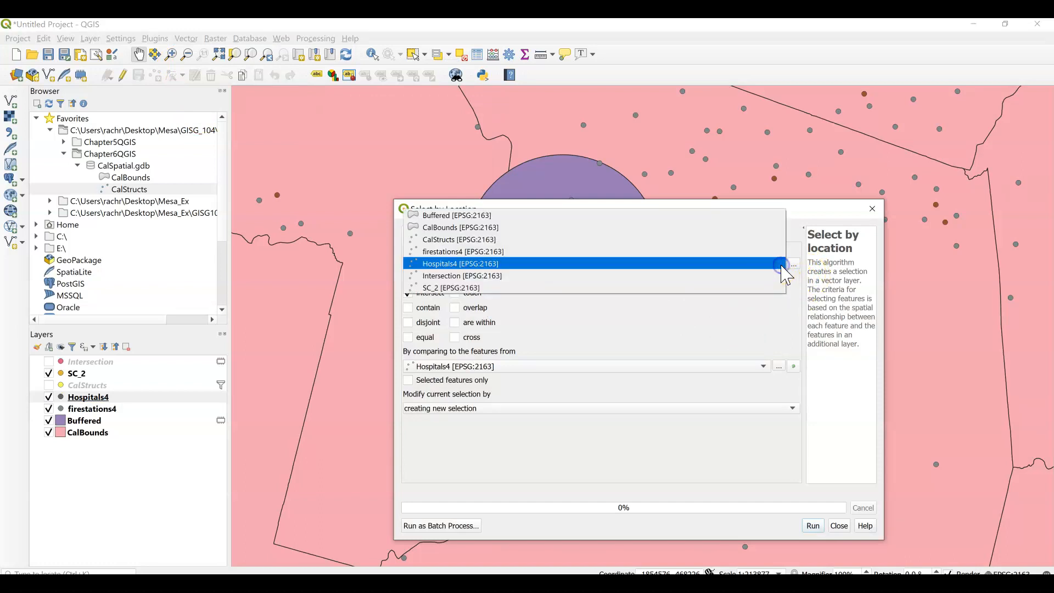
{"action": "left_click", "coordinate": [780, 265]}
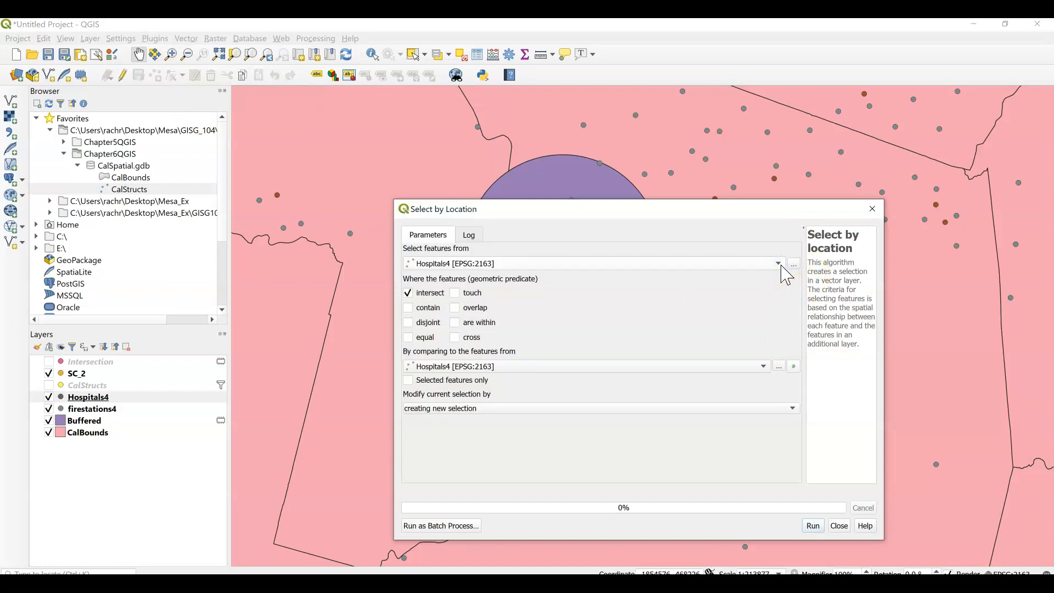
{"action": "left_click", "coordinate": [769, 363]}
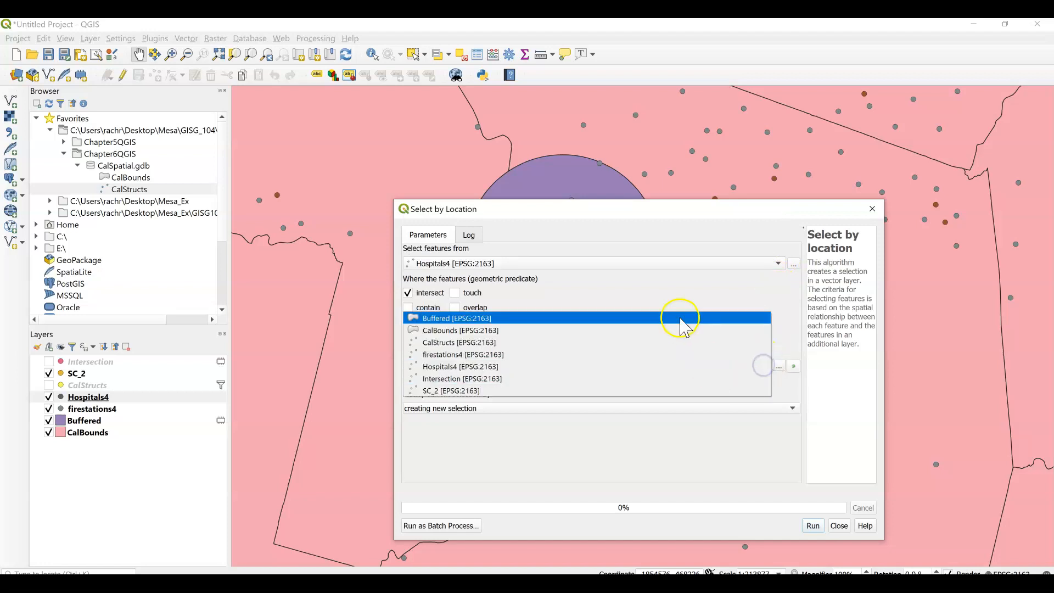
{"action": "left_click", "coordinate": [679, 312]}
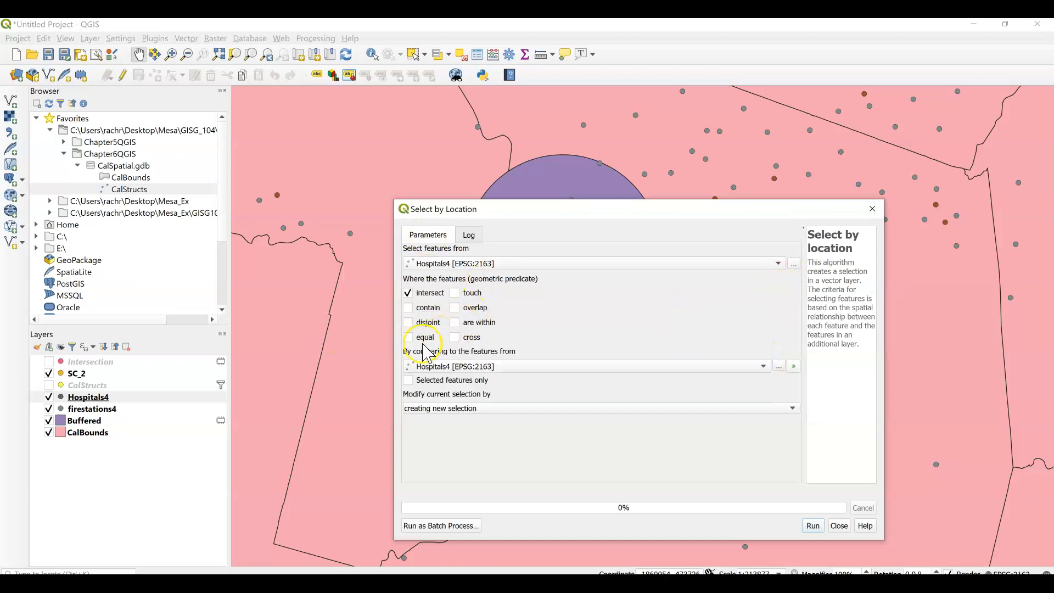
{"action": "left_click", "coordinate": [460, 370]}
{"action": "left_click", "coordinate": [461, 355]}
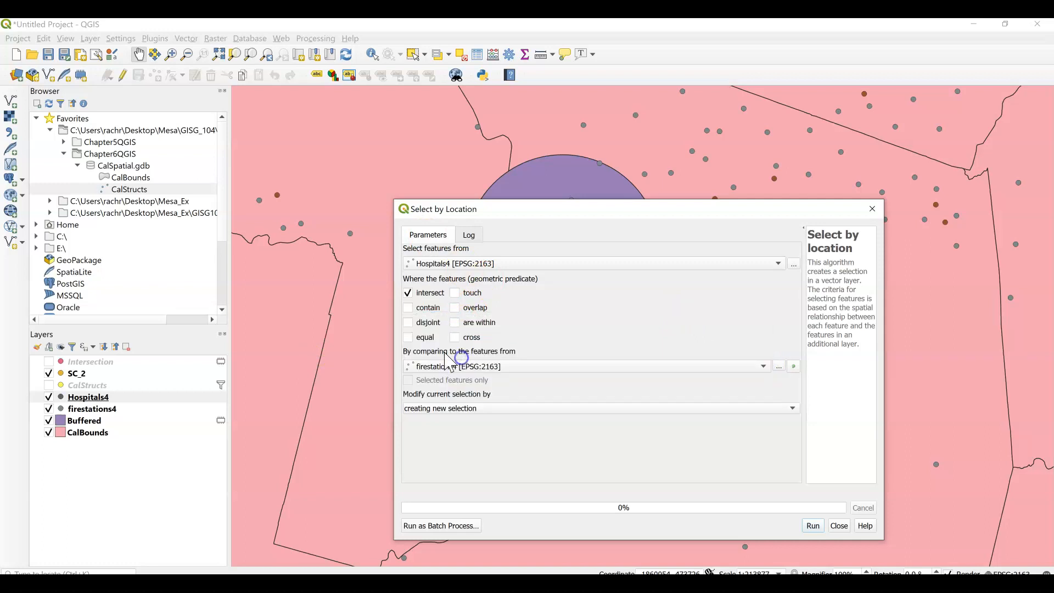
Replace the intersect predicate with are within and run the selection as a new selection.
{"action": "left_click", "coordinate": [409, 292]}
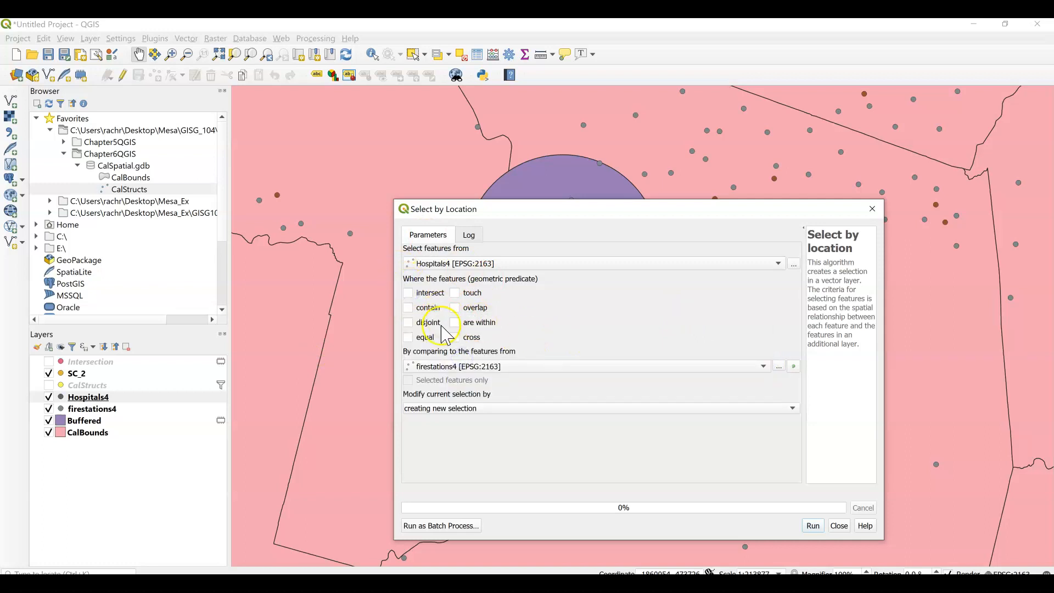
{"action": "left_click", "coordinate": [455, 322]}
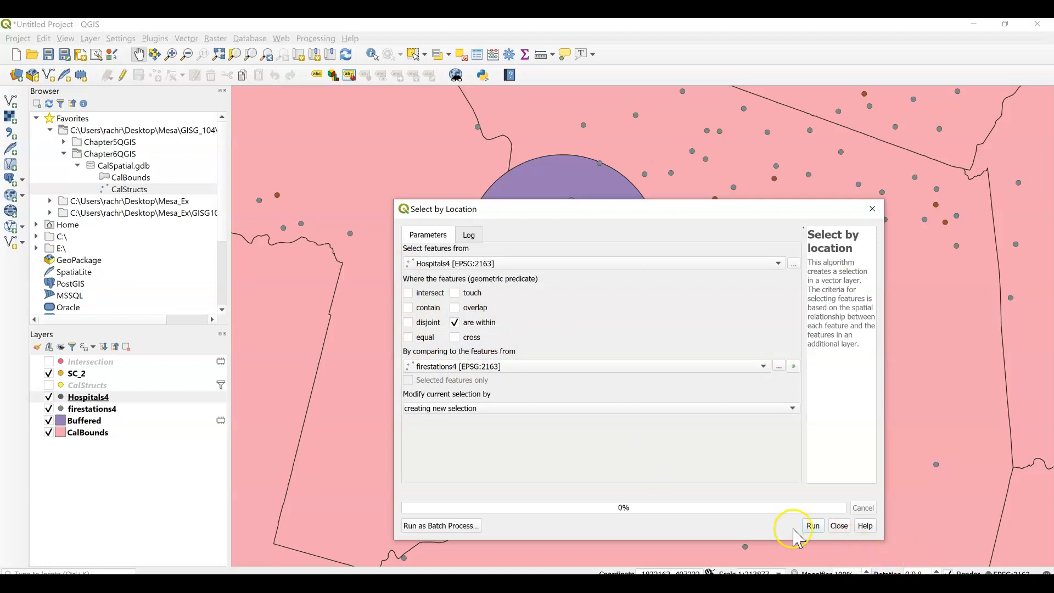
{"action": "left_click", "coordinate": [819, 524]}
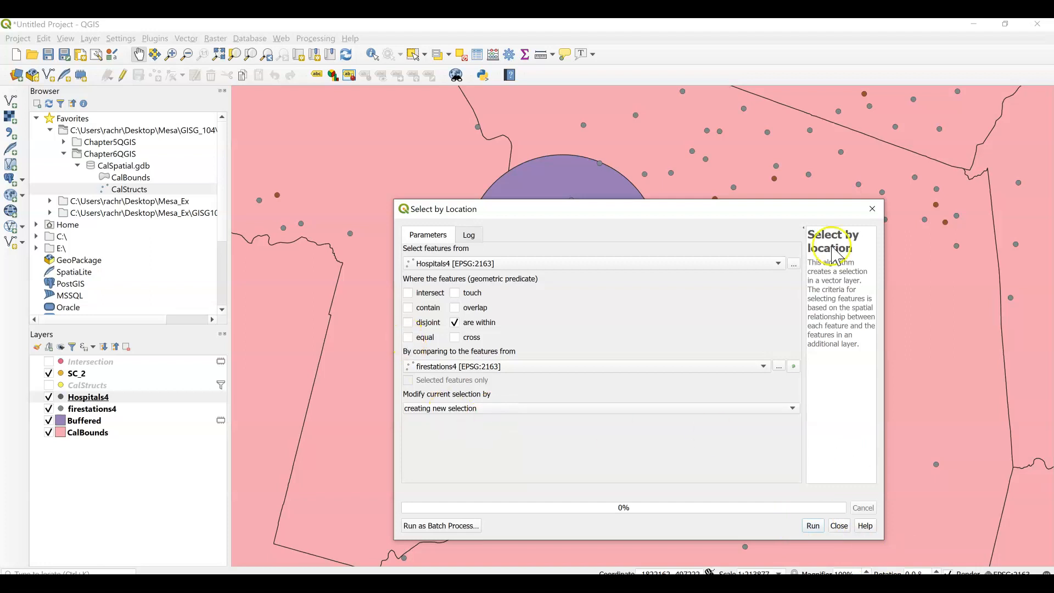
{"action": "left_click", "coordinate": [877, 212]}
{"action": "left_click", "coordinate": [50, 560]}
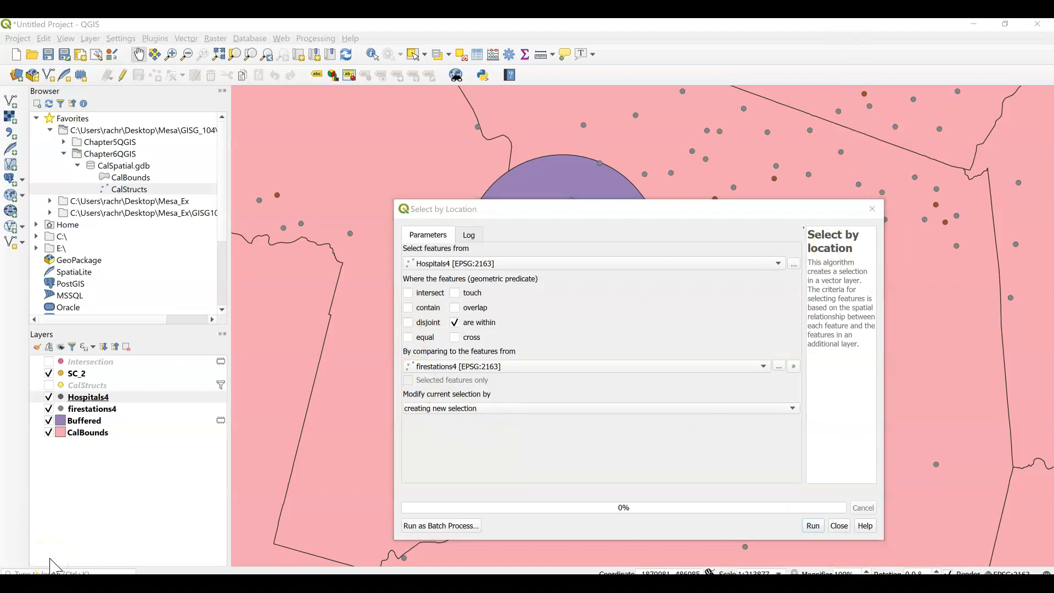
{"action": "left_click", "coordinate": [44, 560]}
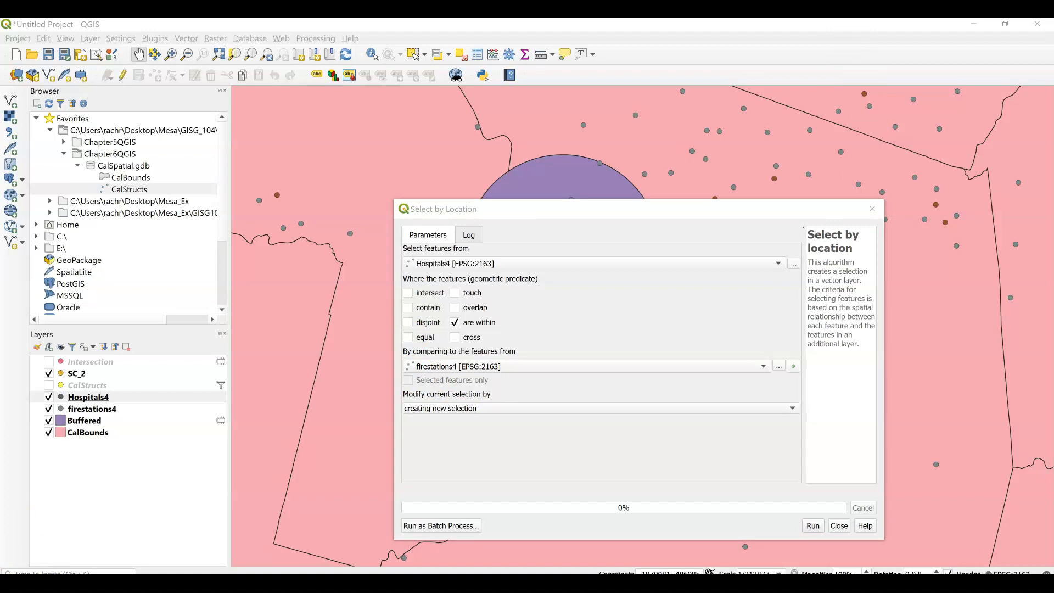